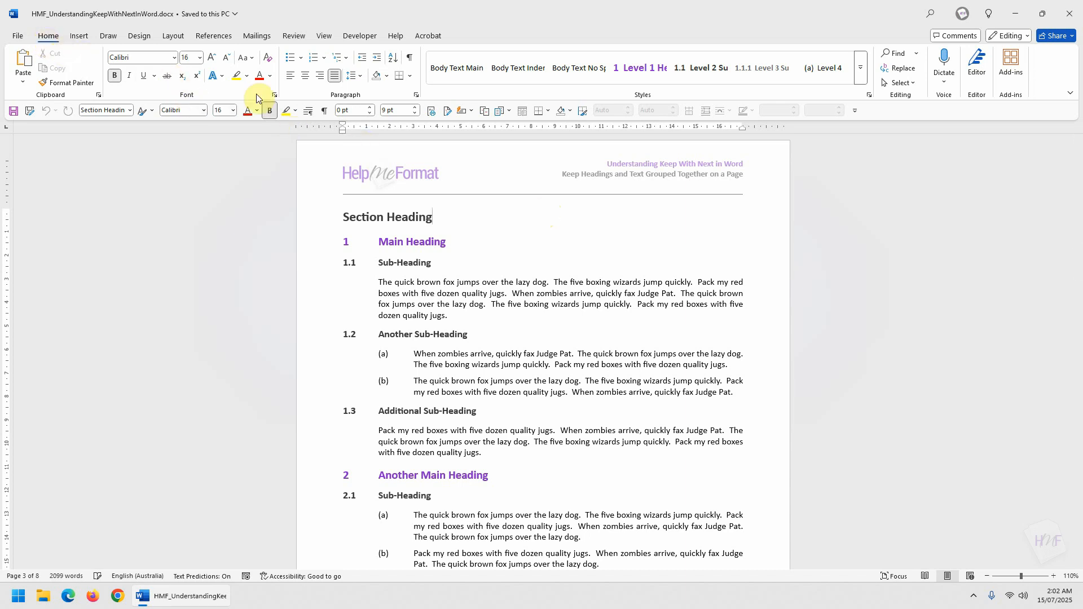
Show the document's formatting marks and look at Main Heading 3 at the end of the numbered page 1.
left_click(413, 57)
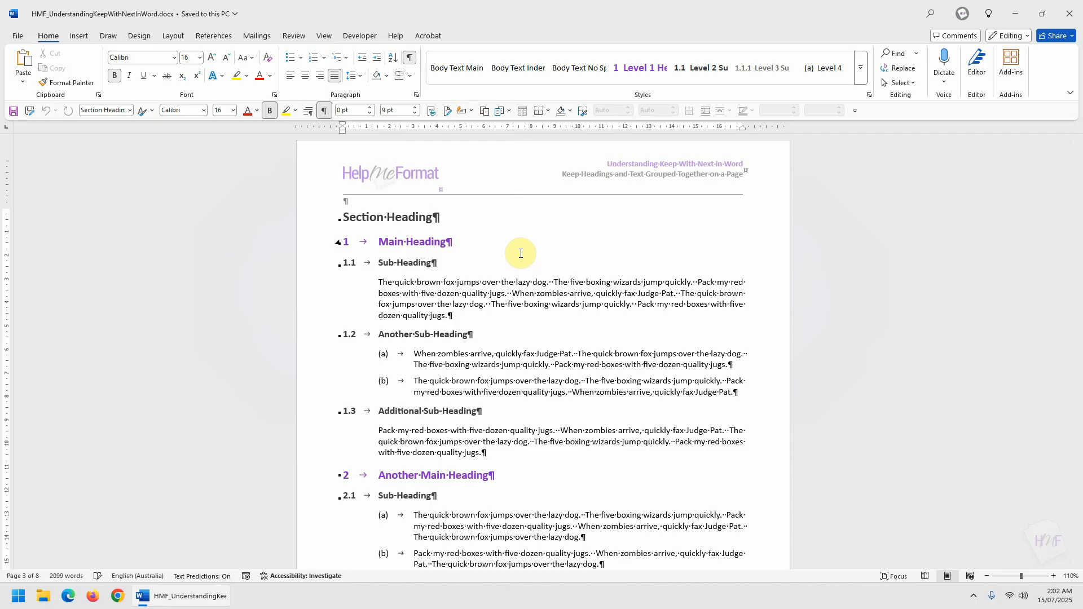
scroll(522, 253, "down", 12)
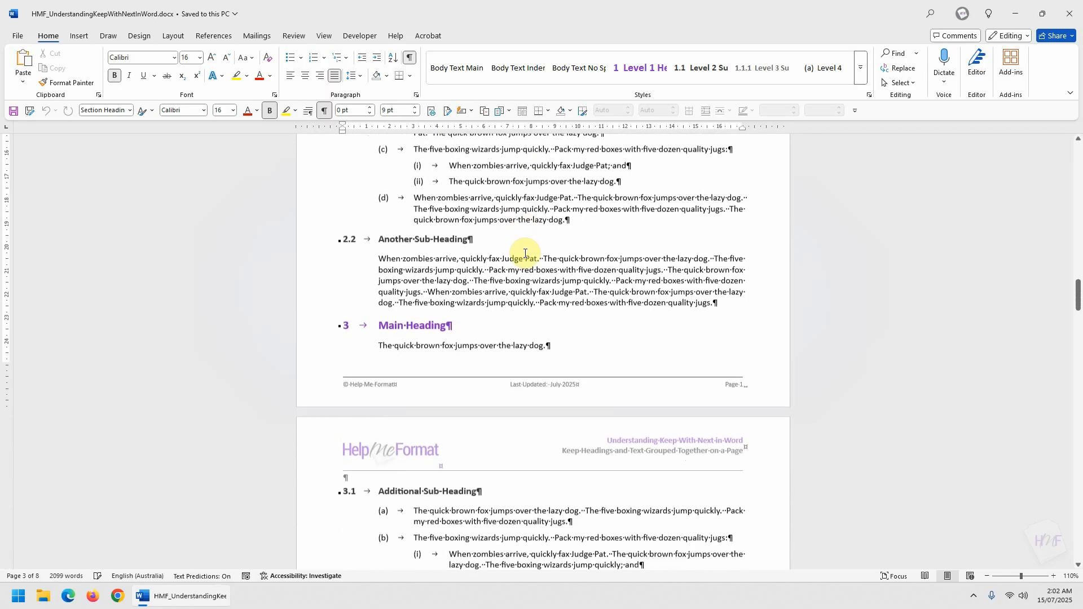
scroll(525, 253, "down", 2)
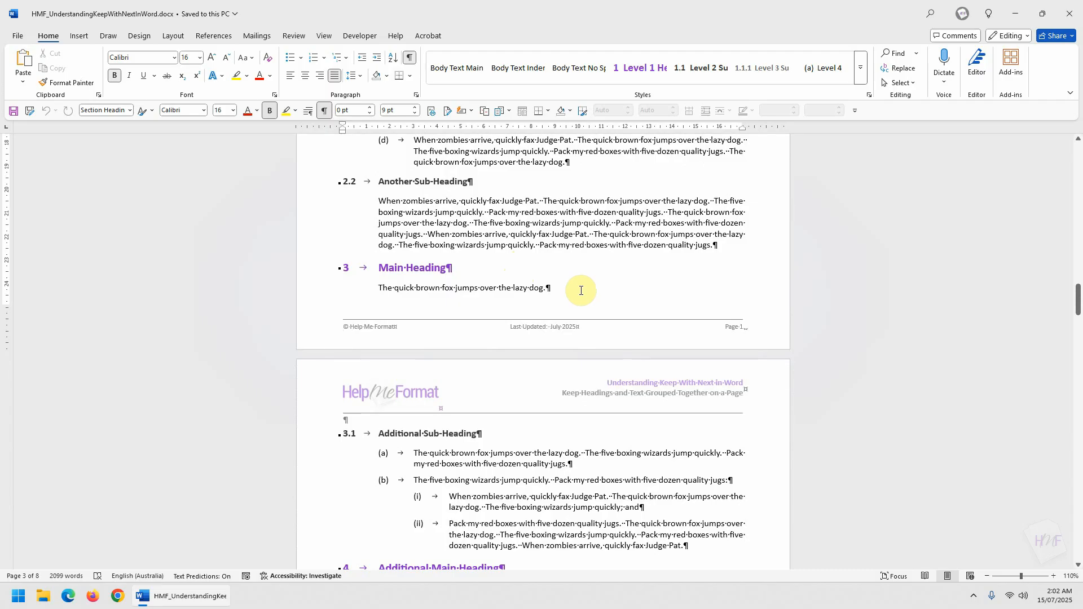
Add a list item after item (d) of section 2.1 reading "The quick brown fox jumps over the lazy dog.".
left_click(604, 163)
key("Return")
type("The quick brown fox jumps over the lazy dog.")
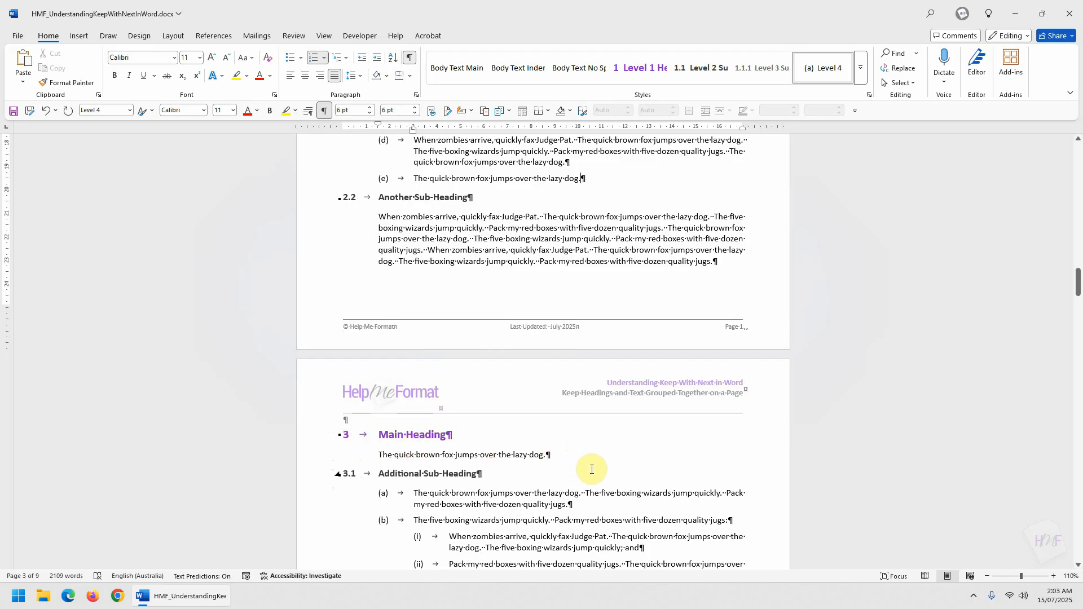
Undo the list item added after item (d) in section 2.1.
key("ctrl+z")
key("ctrl+z")
key("ctrl+z")
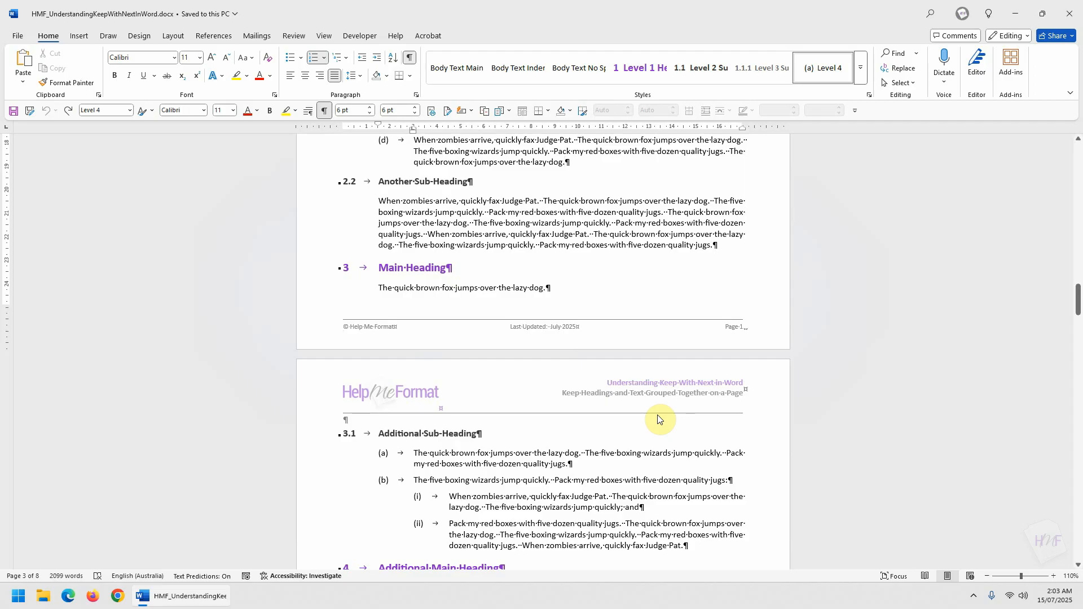
Delete Main Heading 3 together with the single body paragraph beneath it.
left_click_drag(311, 269, 516, 297)
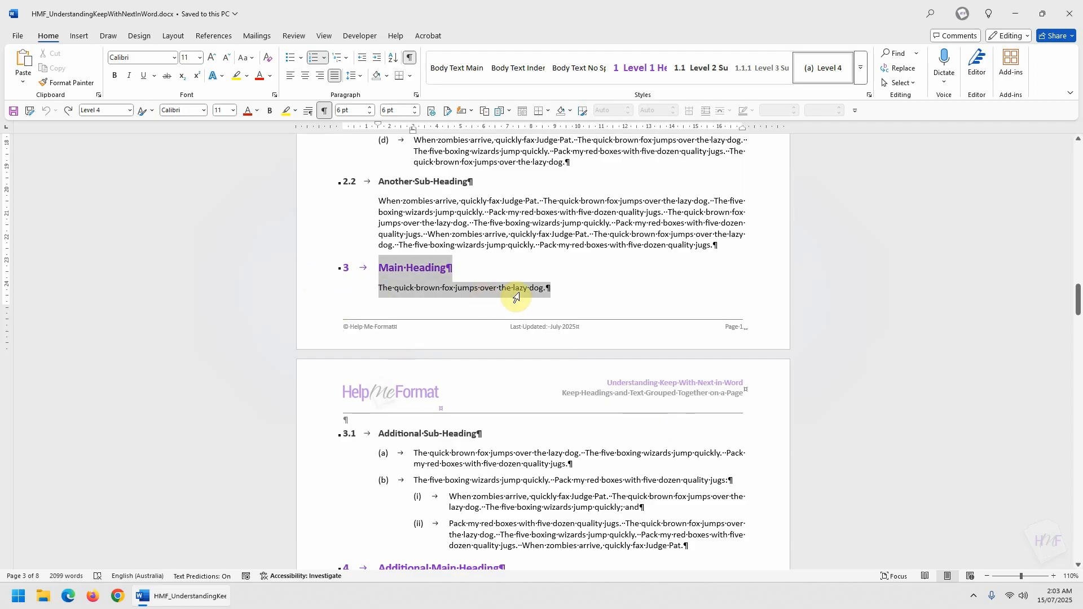
key("Delete")
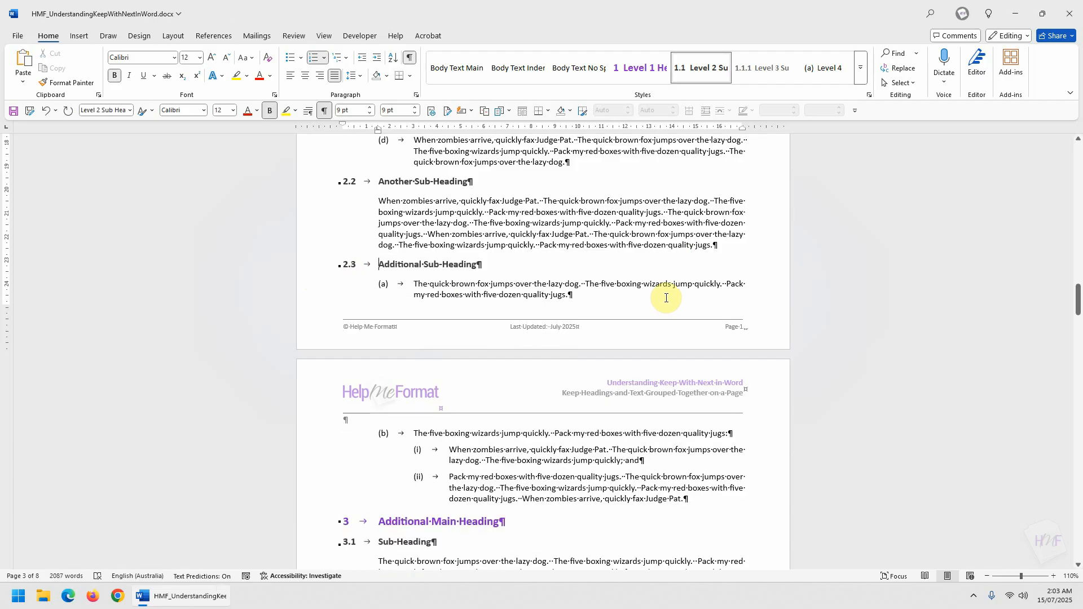
Turn on Keep with next for item (a) under Additional Sub-Heading 2.3.
left_click(525, 293)
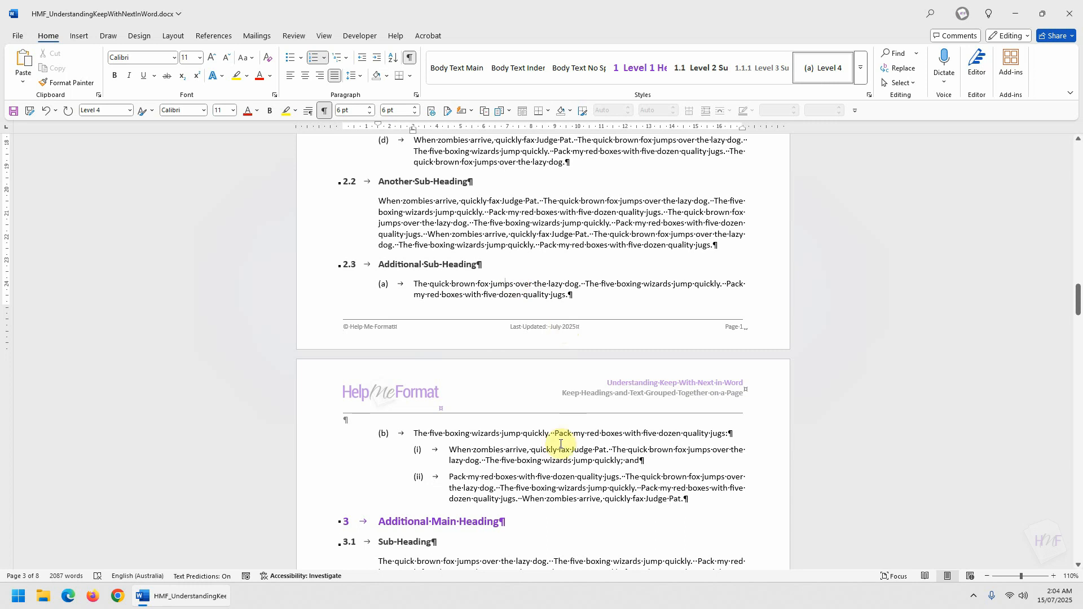
double_click(316, 286)
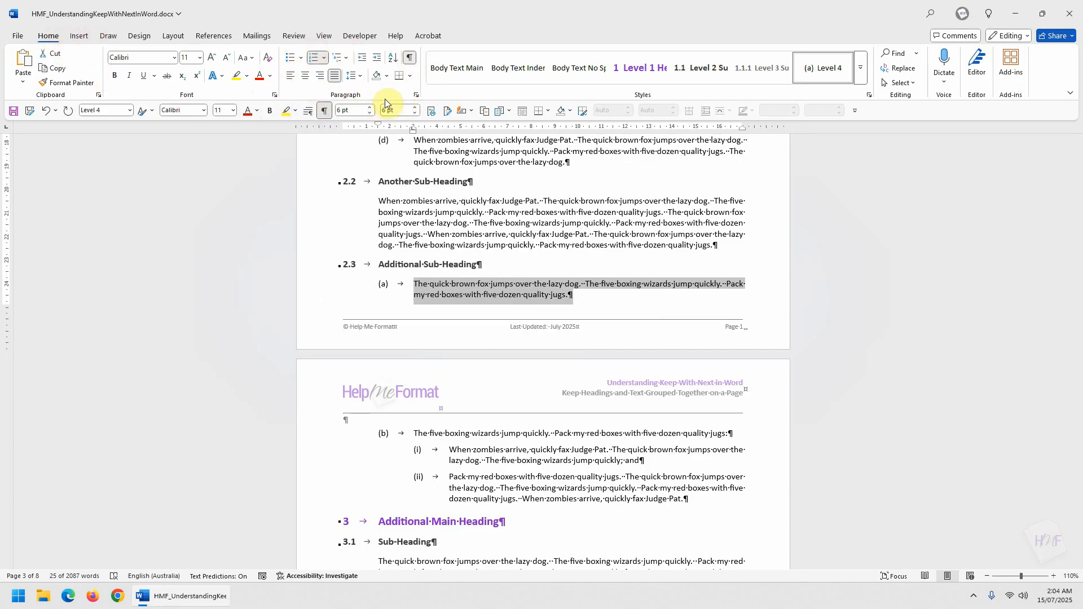
left_click(419, 95)
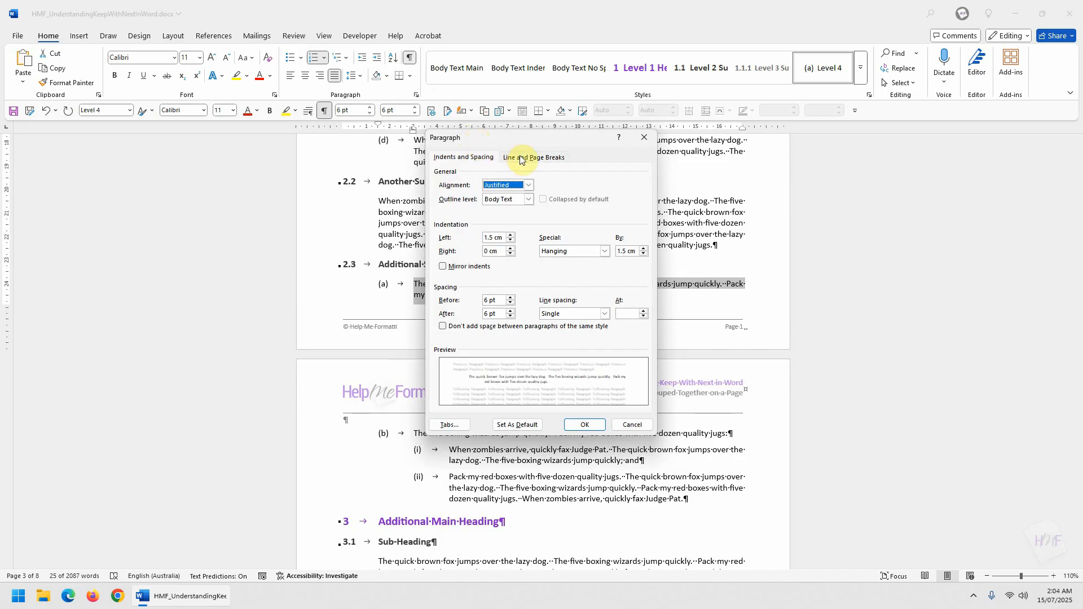
left_click(543, 158)
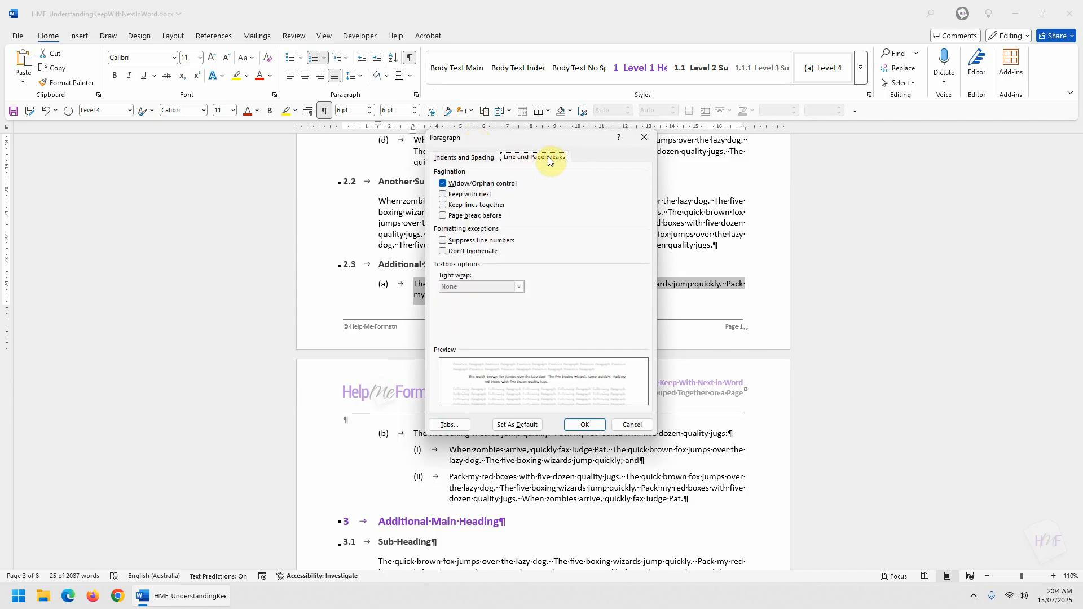
left_click(457, 194)
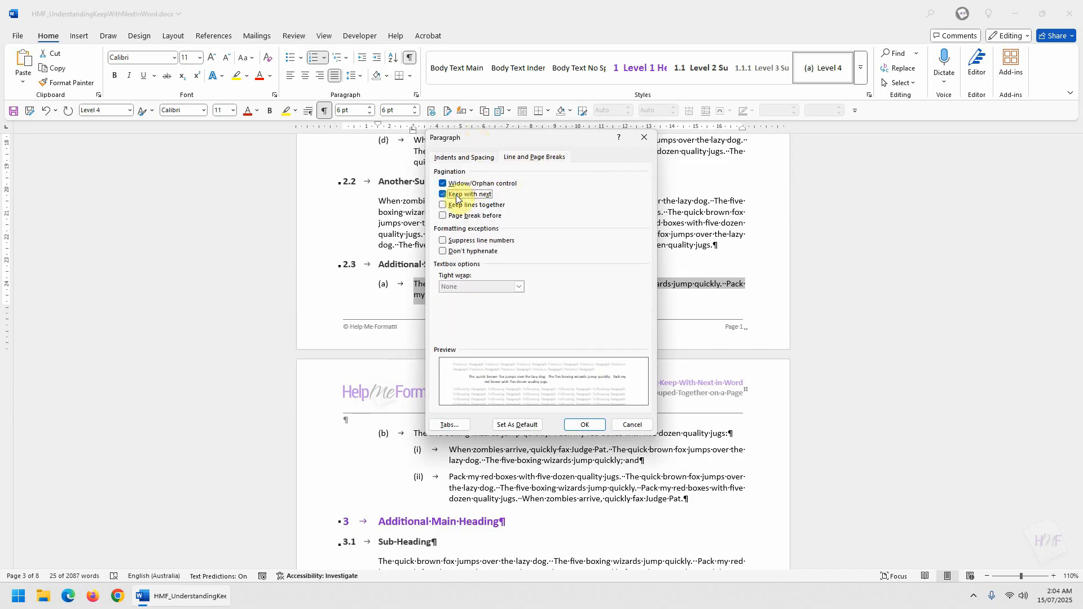
left_click(591, 426)
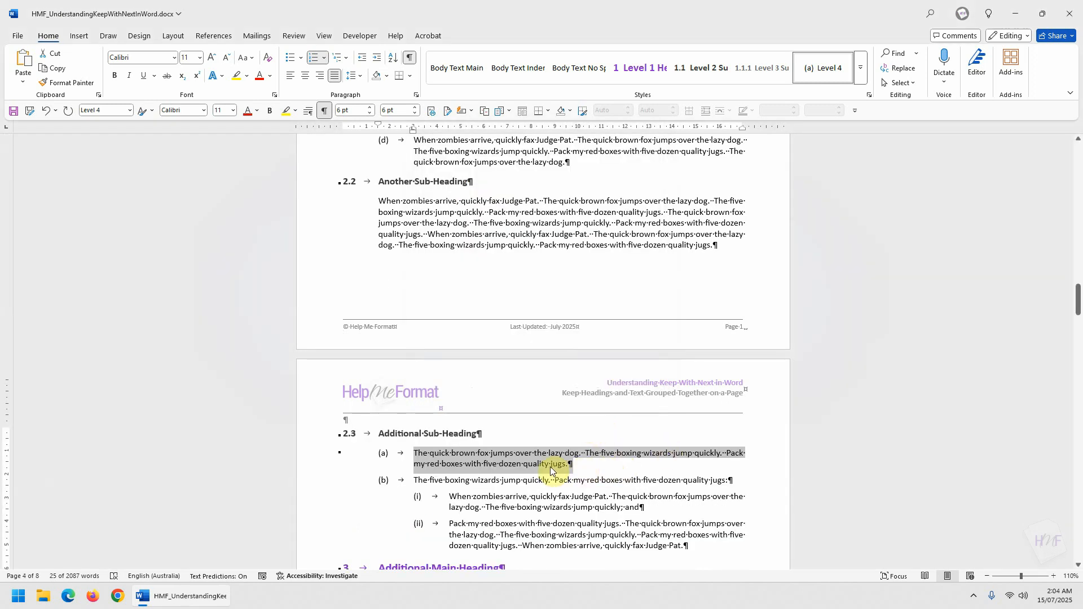
left_click(496, 430)
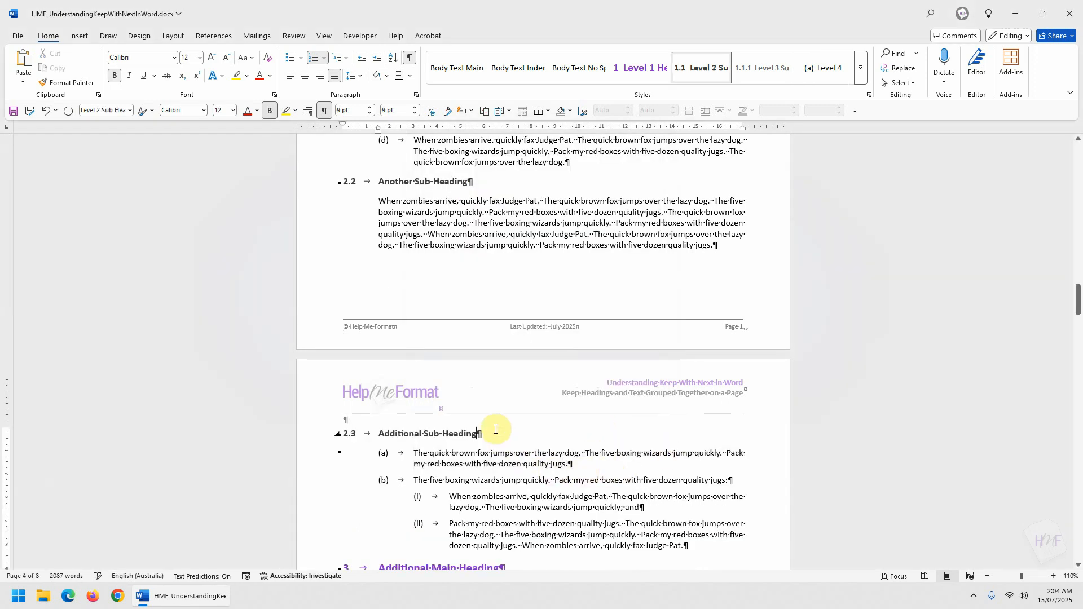
left_click(517, 461)
left_click(603, 480)
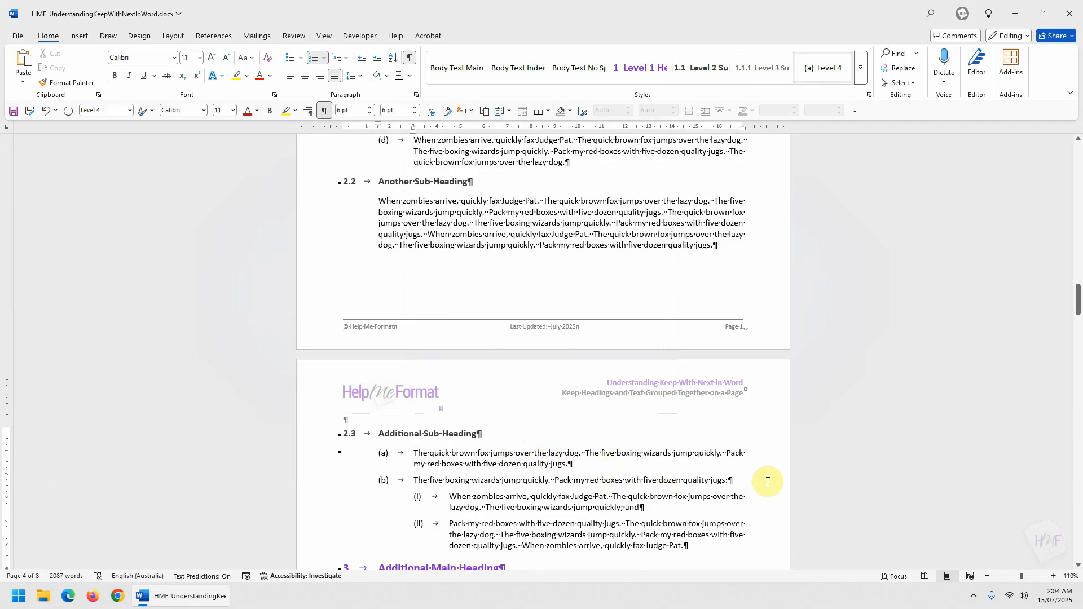
Turn on Keep with next for the intro paragraph, item (a) and sub-item (i) under Main Heading 4.
scroll(767, 482, "down", 4)
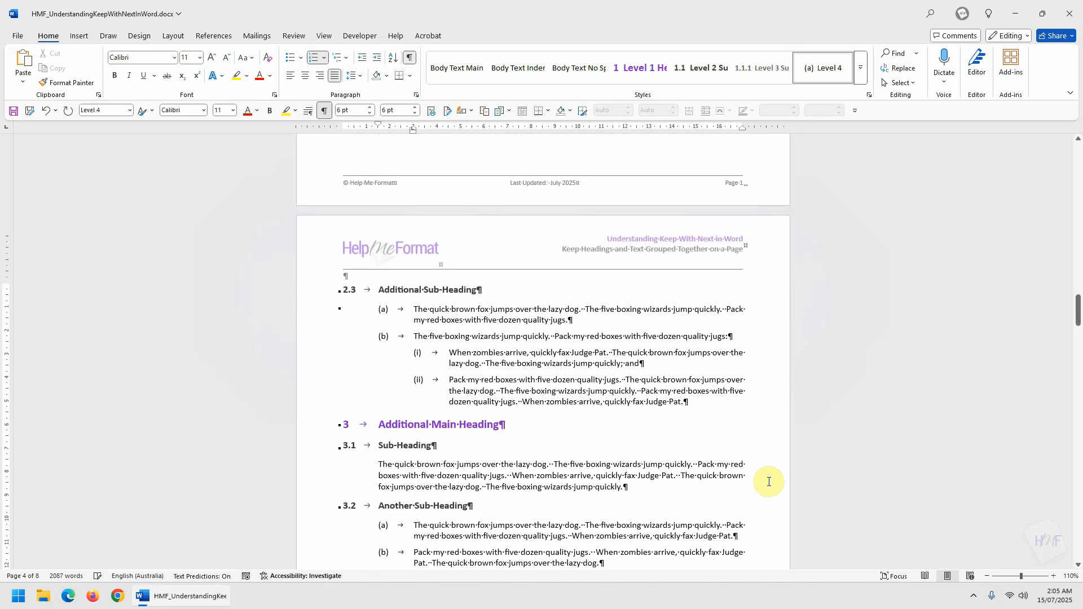
scroll(767, 482, "down", 10)
scroll(770, 481, "down", 7)
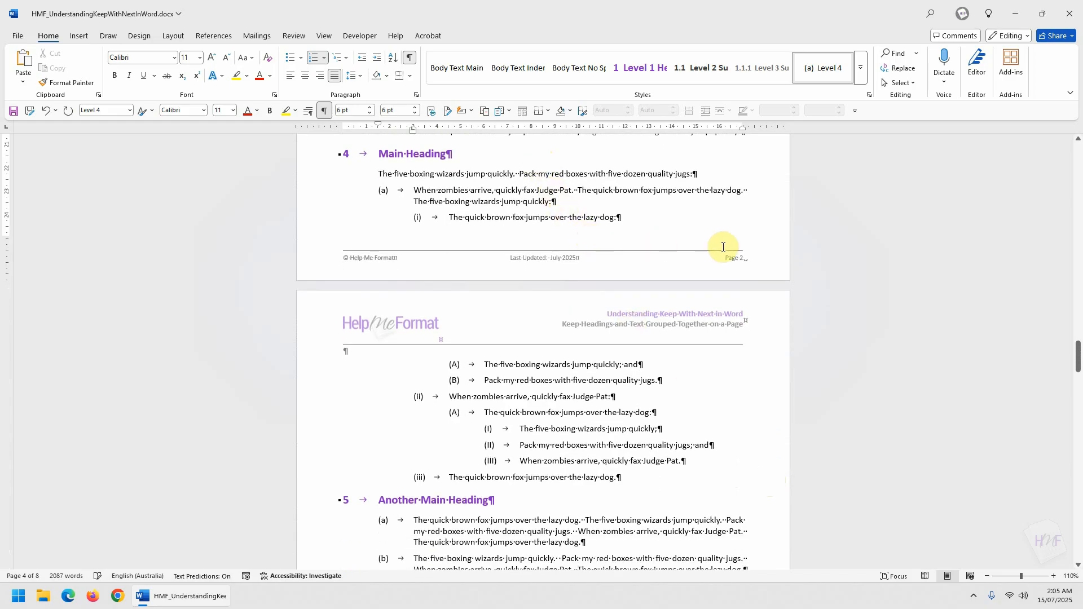
left_click(488, 151)
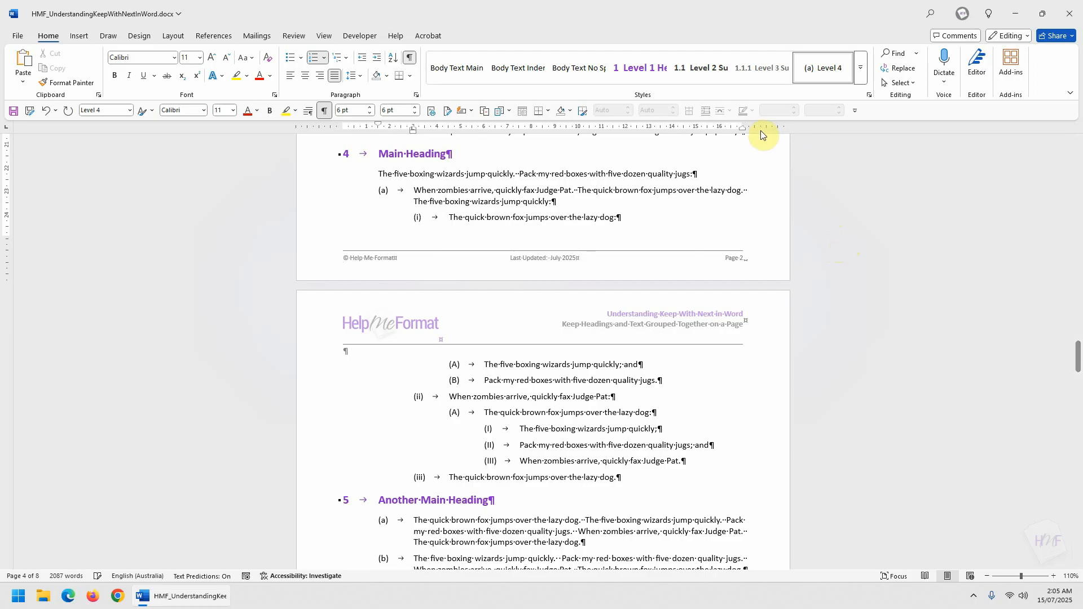
scroll(770, 155, "up", 1)
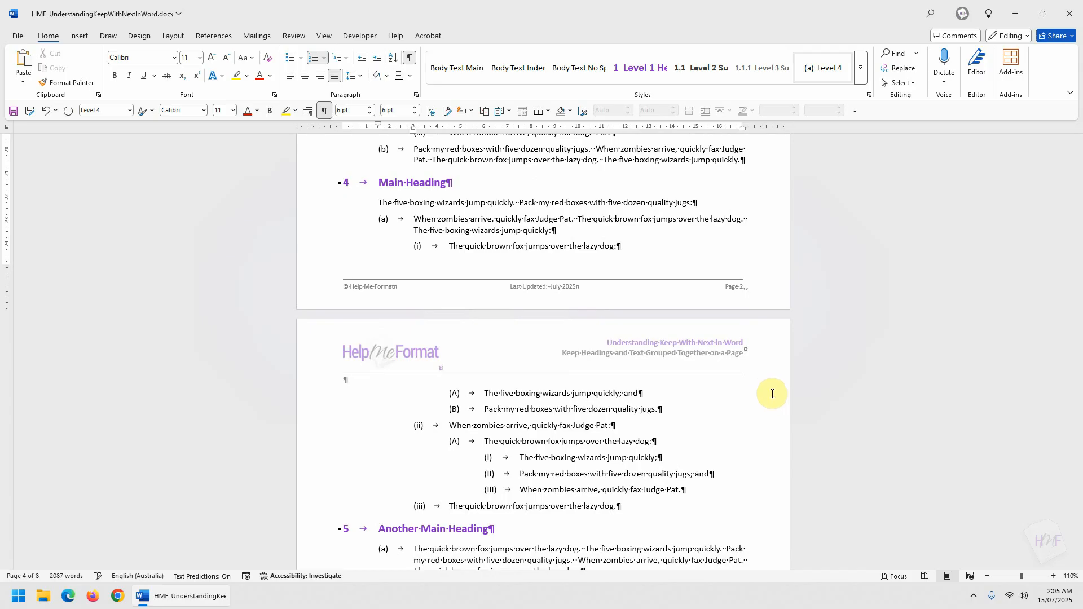
left_click_drag(326, 199, 494, 247)
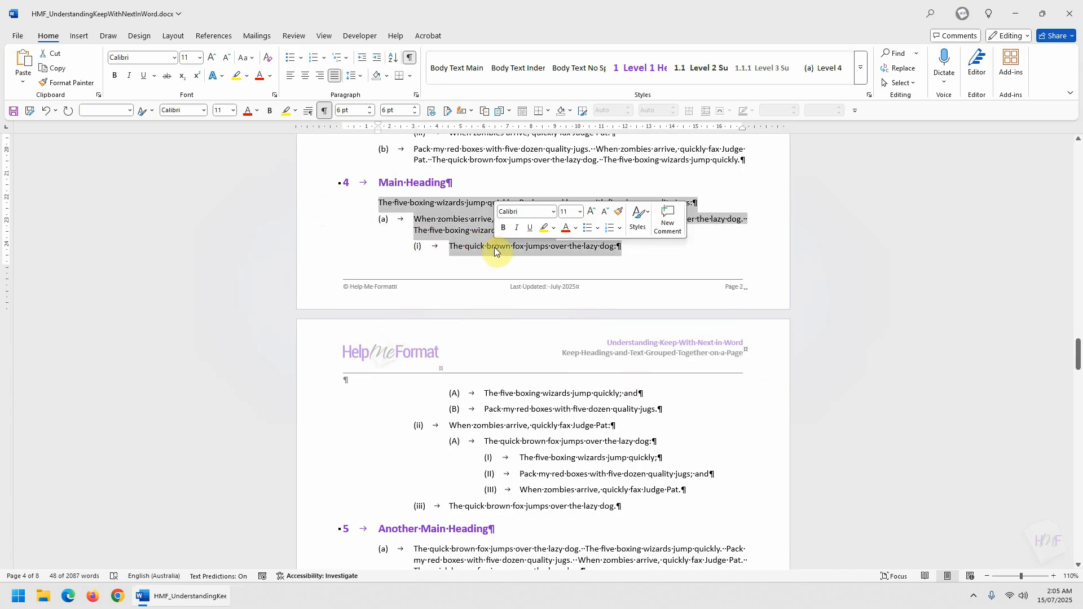
left_click(431, 111)
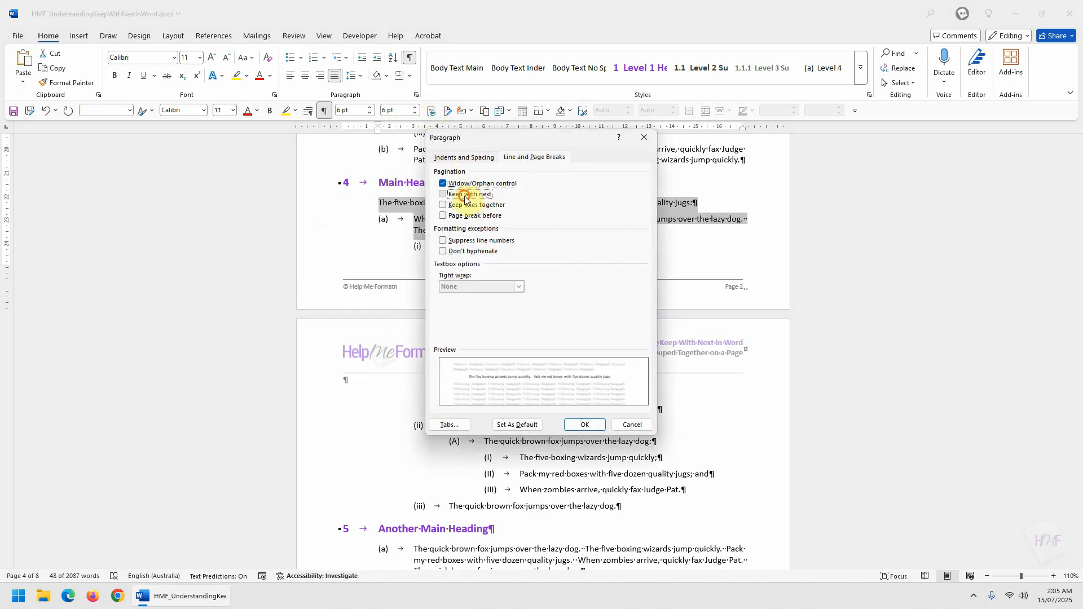
left_click(444, 194)
left_click(584, 425)
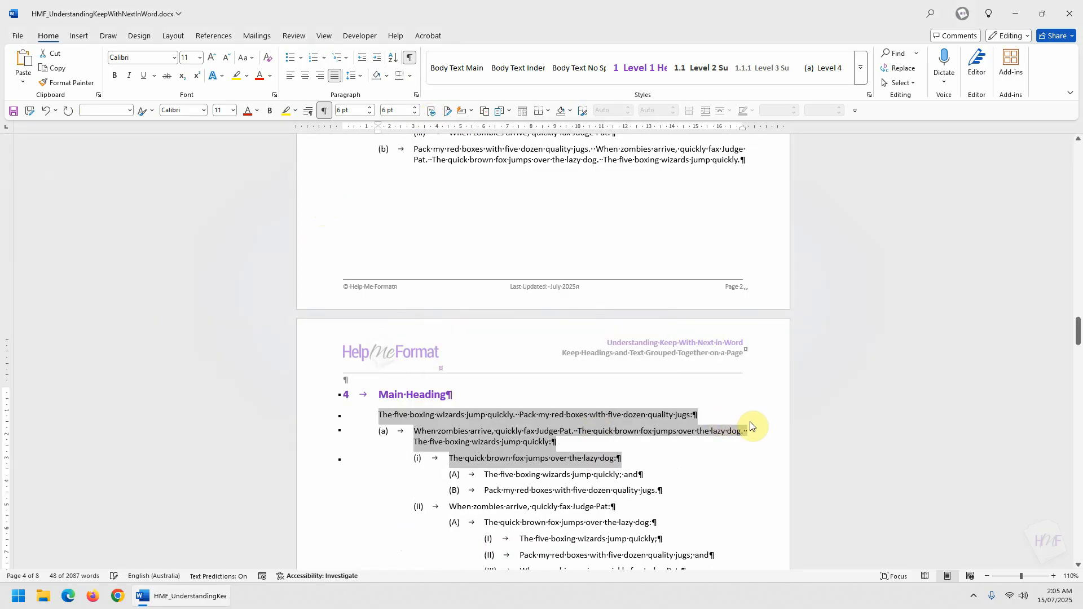
scroll(814, 416, "down", 4)
left_click(839, 423)
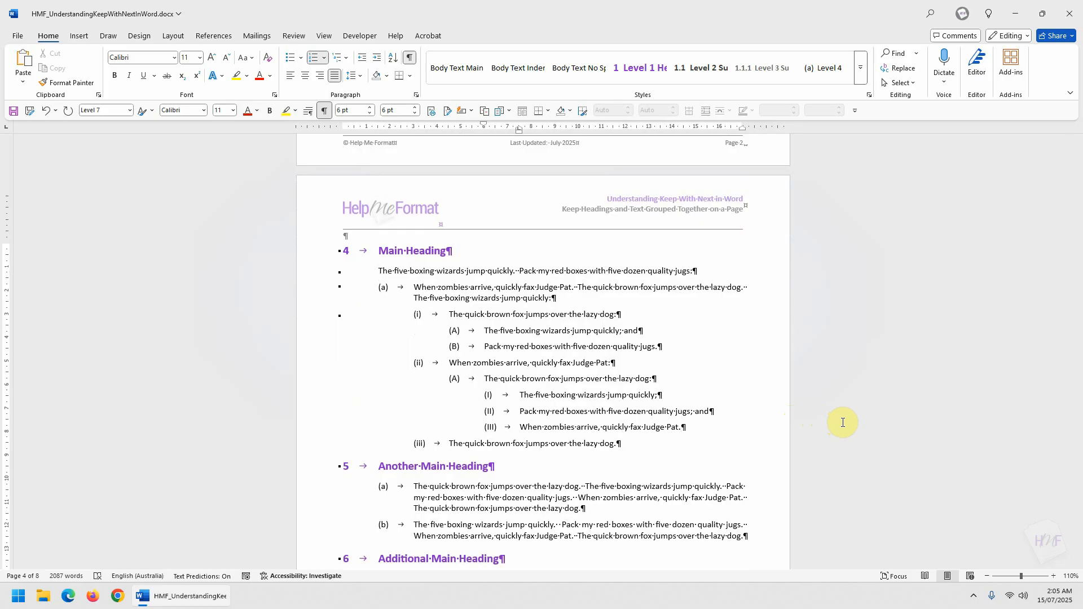
Examine how Another Section Heading and items (a) and (b) under Sub-Heading 7.1 fall across the page boundary.
scroll(843, 423, "down", 5)
scroll(842, 422, "down", 6)
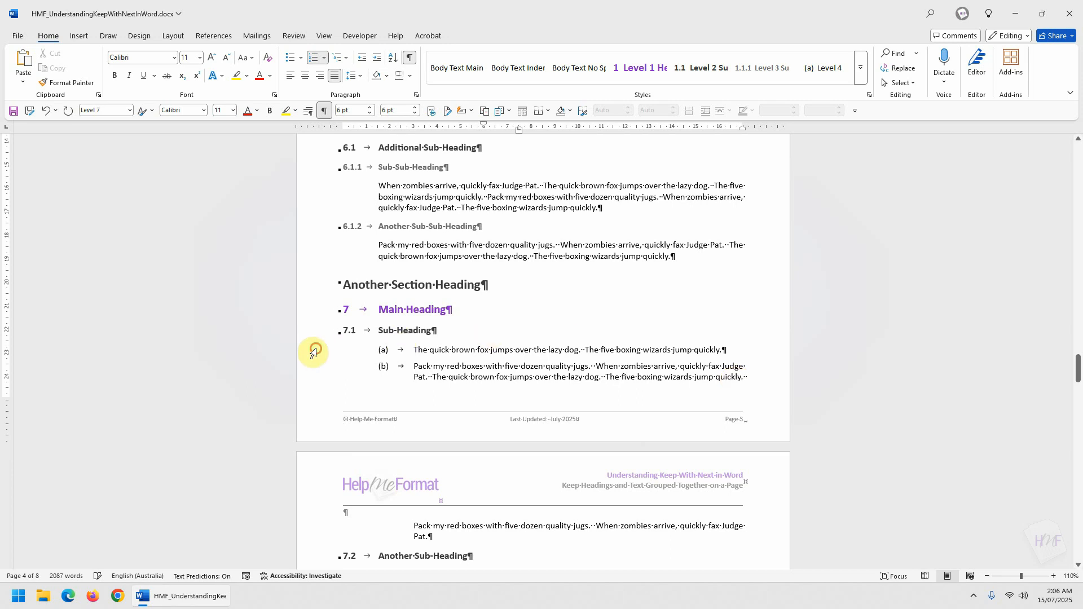
left_click_drag(315, 350, 471, 540)
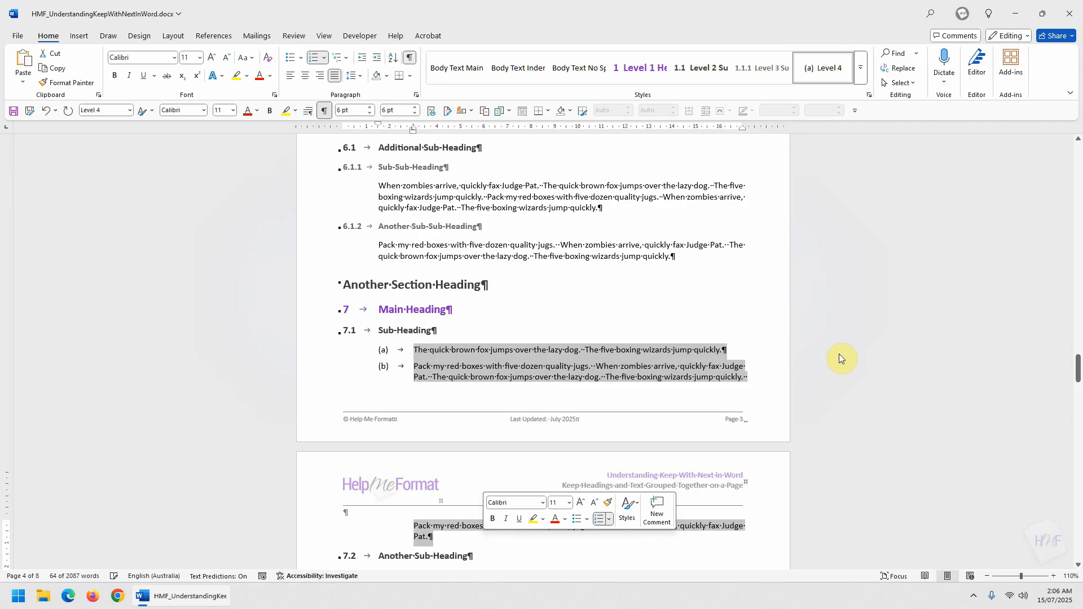
left_click(522, 277)
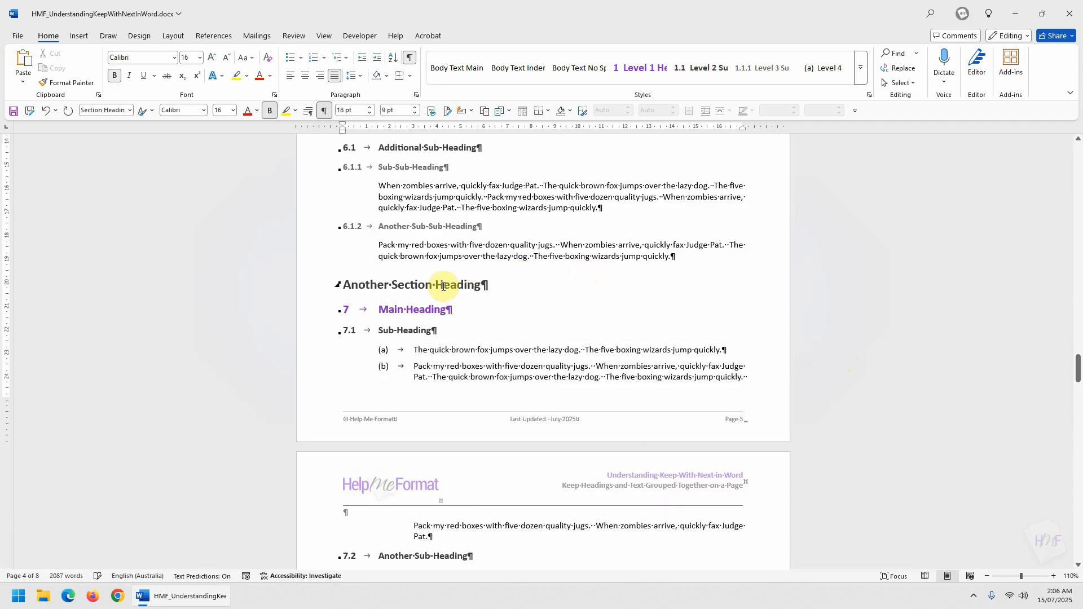
left_click(579, 499)
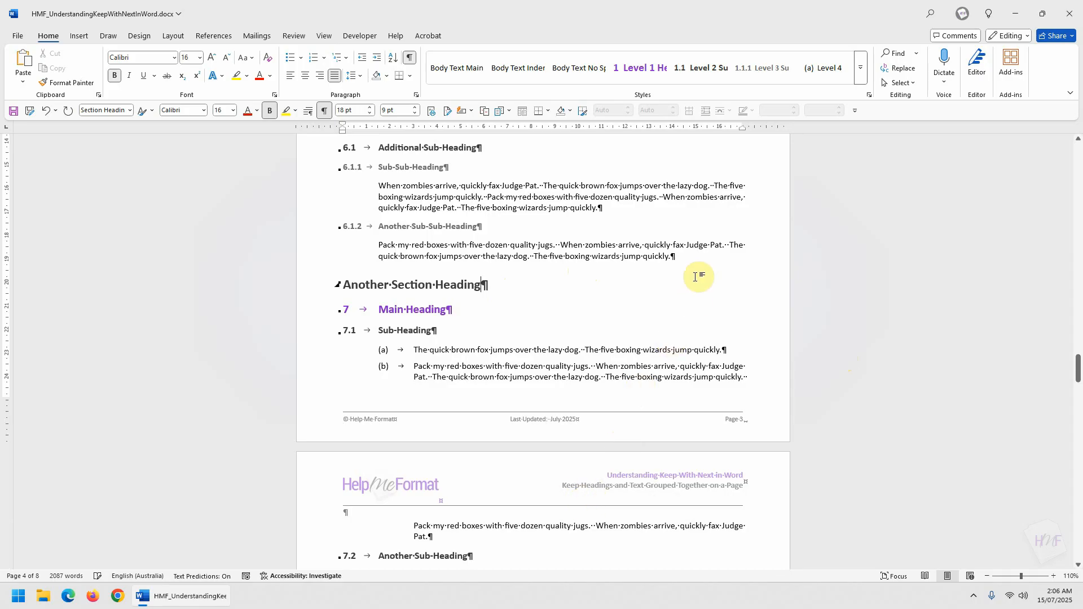
After the 6.1.2 paragraph, add two empty Body Text Main paragraphs and insert a page break before Another Section Heading.
left_click(697, 252)
key("Return")
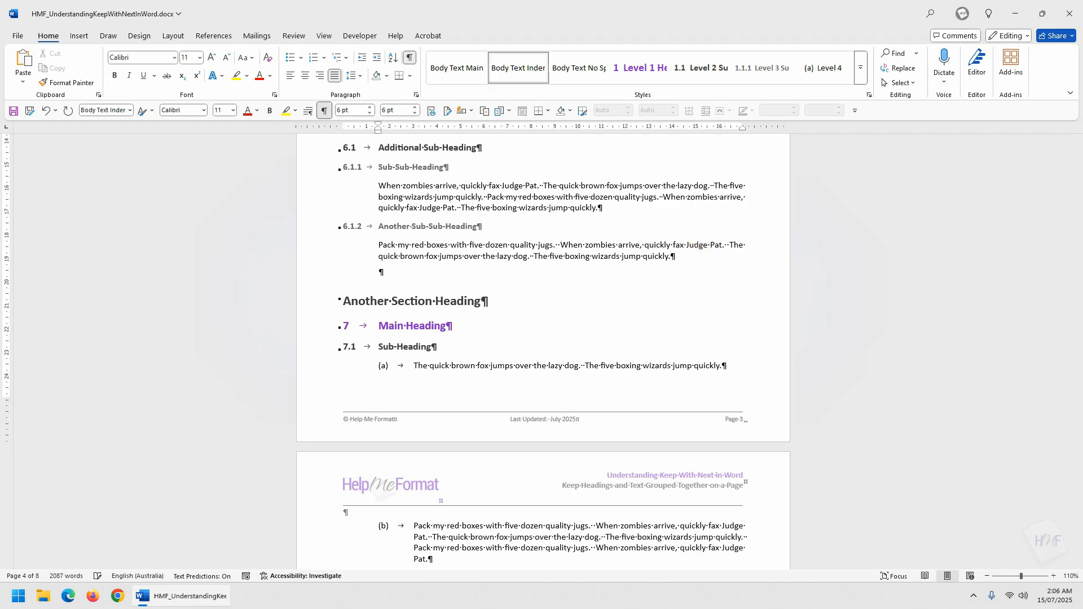
left_click(477, 72)
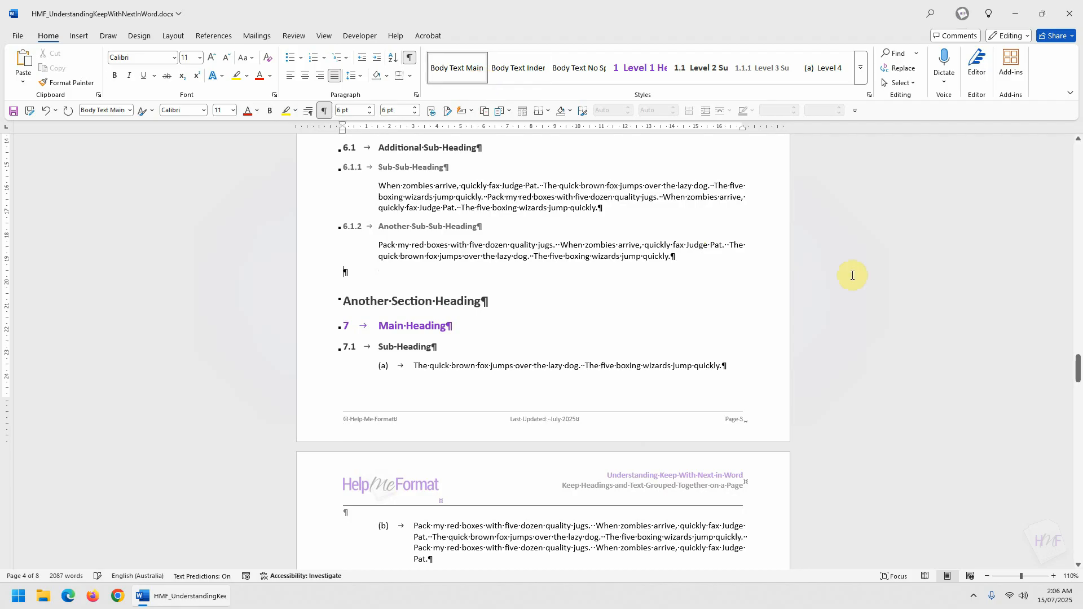
key("Return")
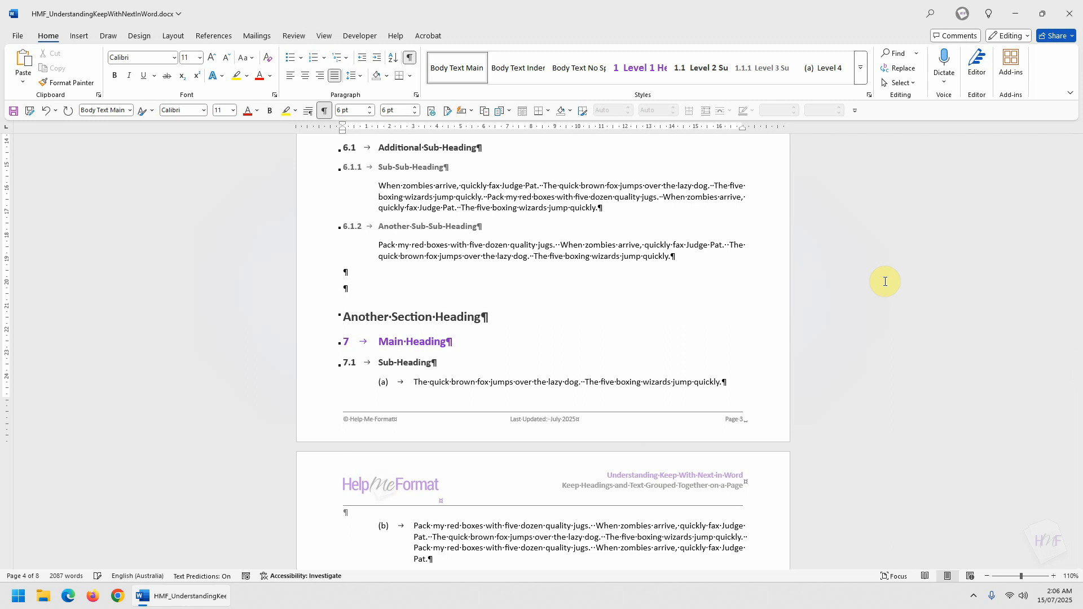
left_click(81, 35)
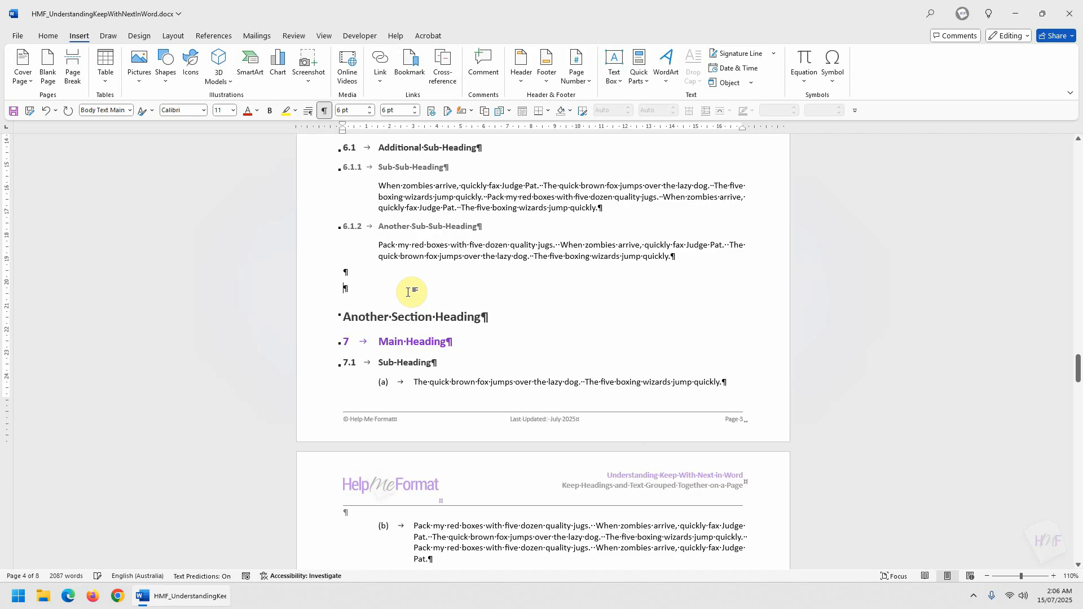
key("ctrl+Return")
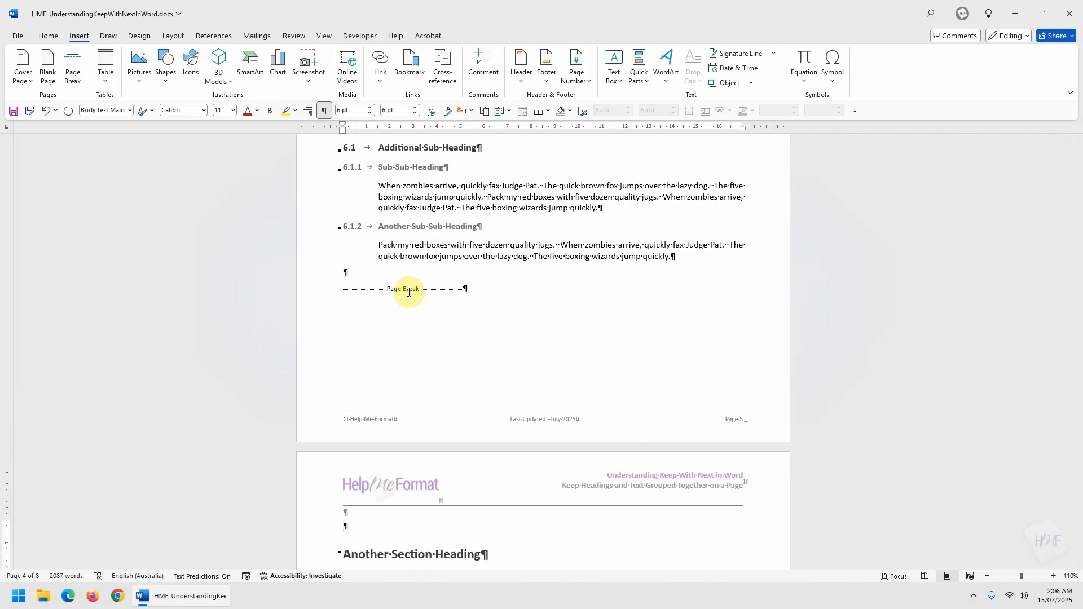
View the manual page break area with formatting marks hidden, and show the marks again.
left_click(48, 35)
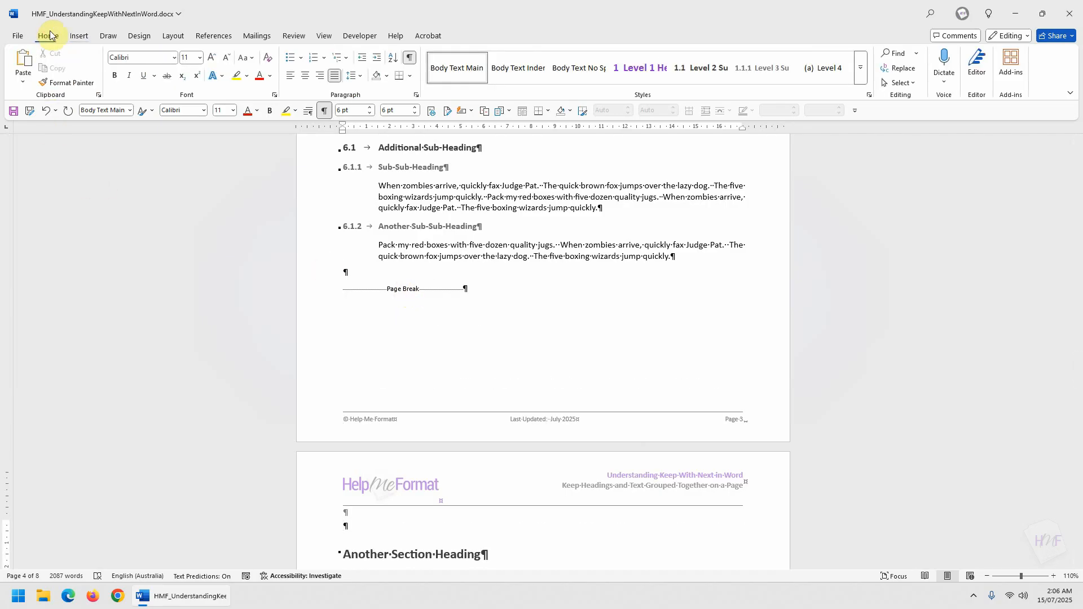
left_click(412, 60)
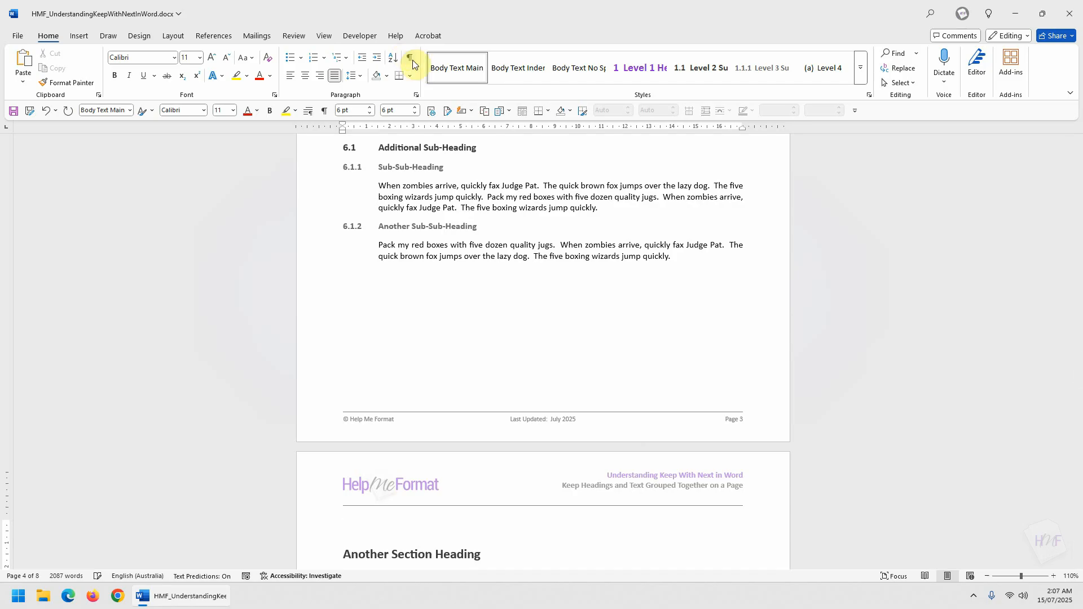
left_click(411, 58)
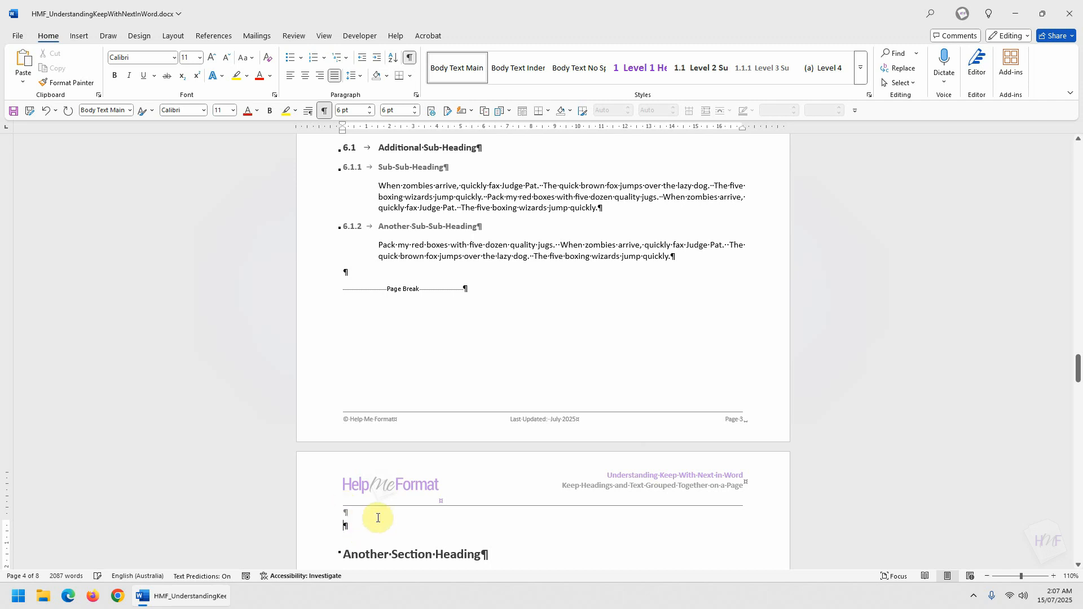
Delete the empty paragraph directly above Another Section Heading, after the manual page break.
key("Delete")
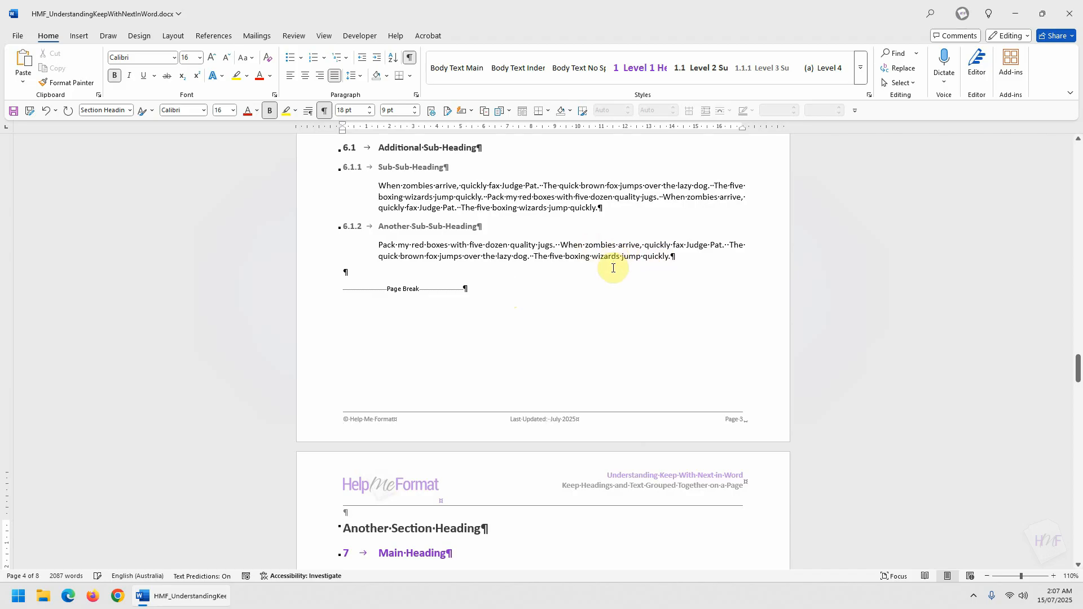
scroll(613, 269, "down", 8)
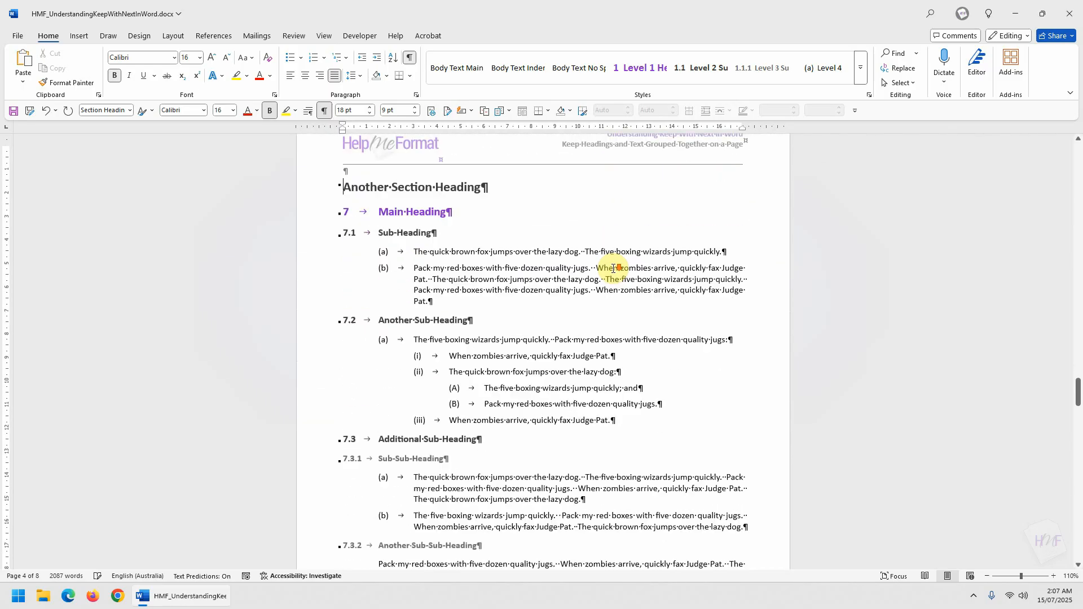
Select the two header rows of the table under Another Main Heading 8 and check their Repeat Header Rows setting.
scroll(613, 269, "down", 7)
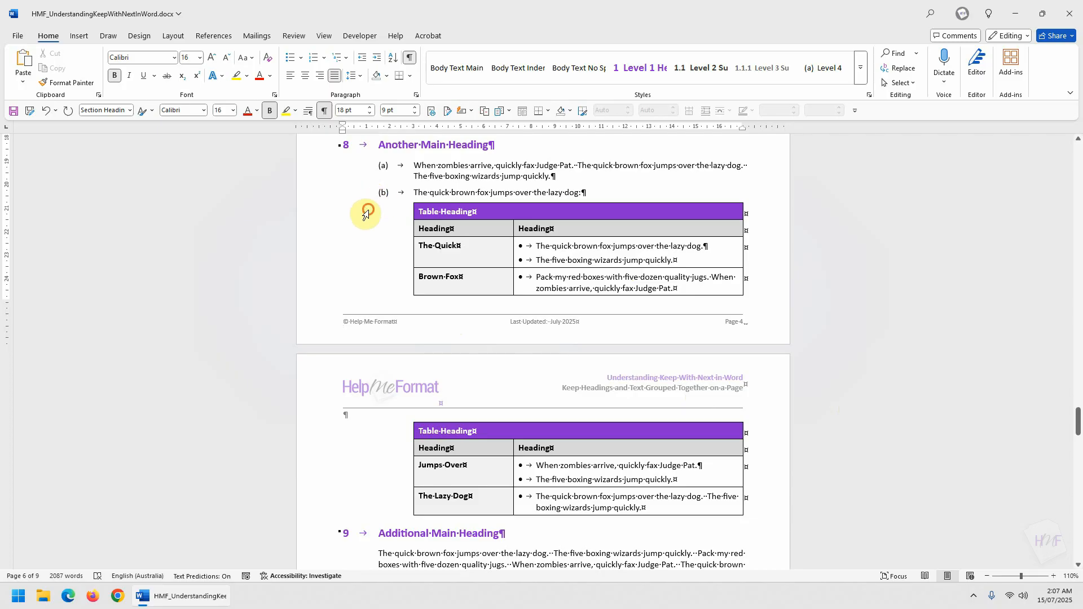
left_click_drag(362, 210, 369, 228)
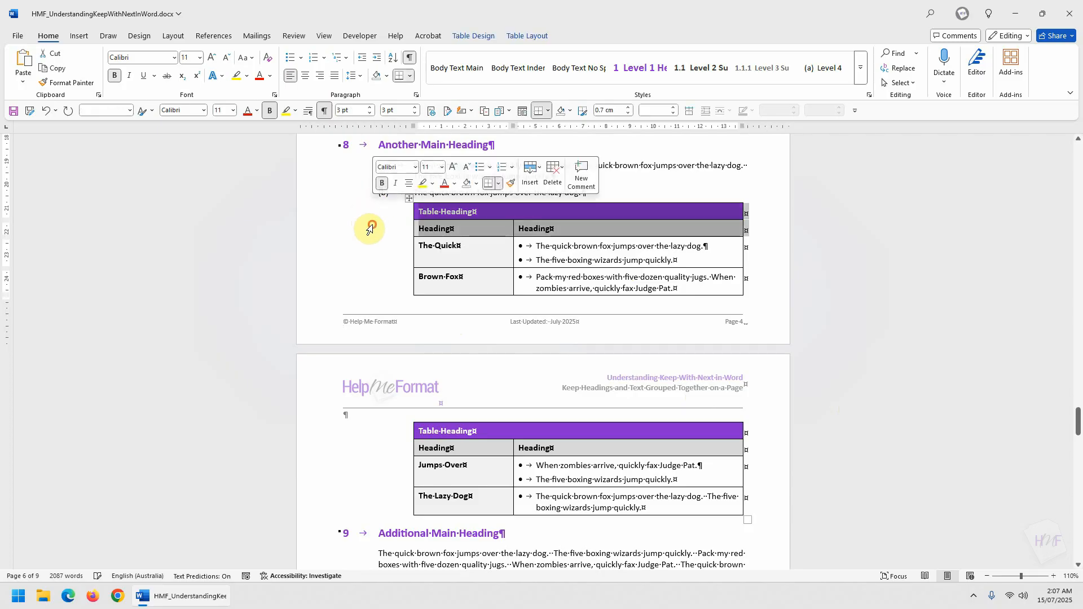
left_click(517, 36)
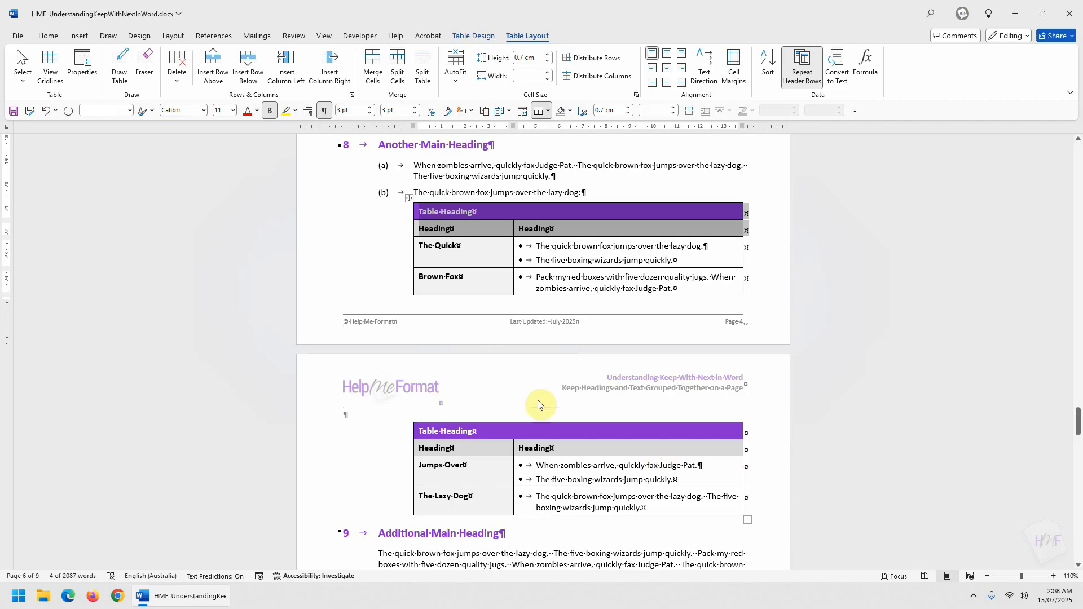
Turn on Keep with next for the section 8 table's rows from Table Heading through Jumps Over, leaving out The Lazy Dog row.
left_click_drag(381, 245, 396, 469)
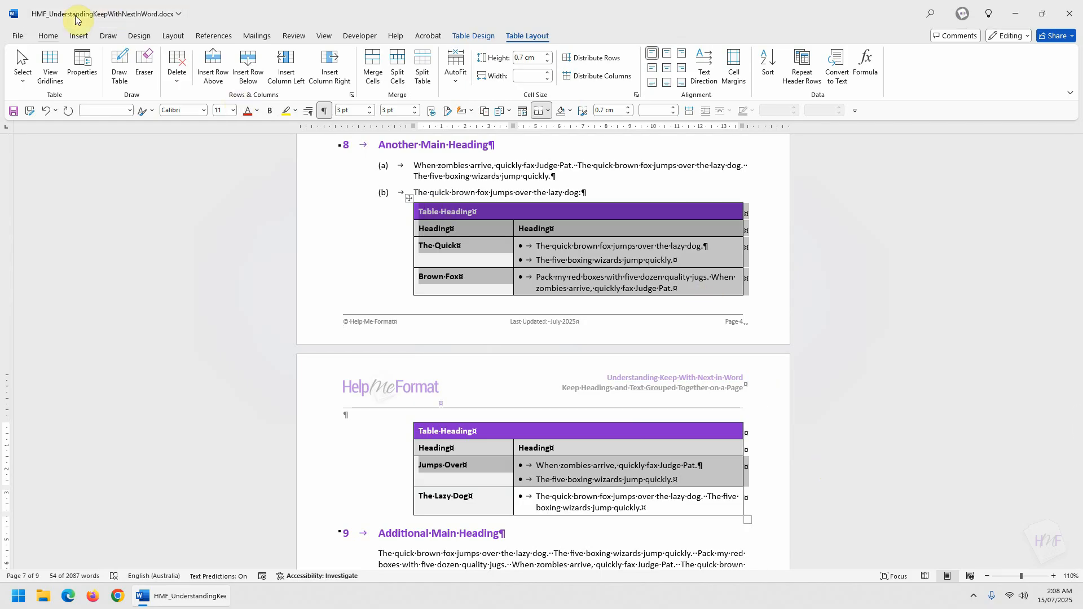
left_click(48, 35)
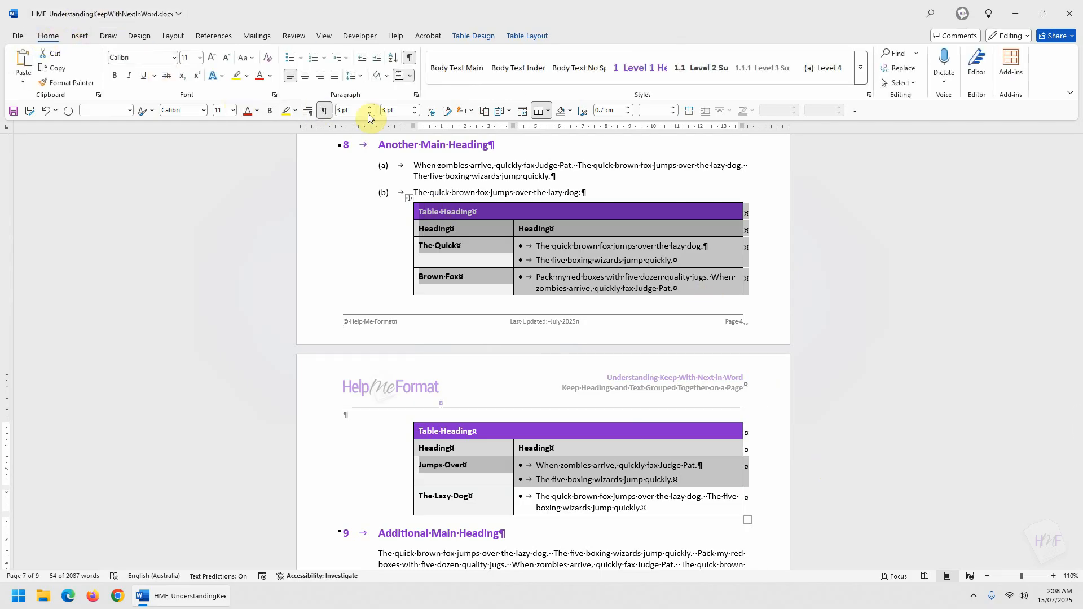
left_click(414, 92)
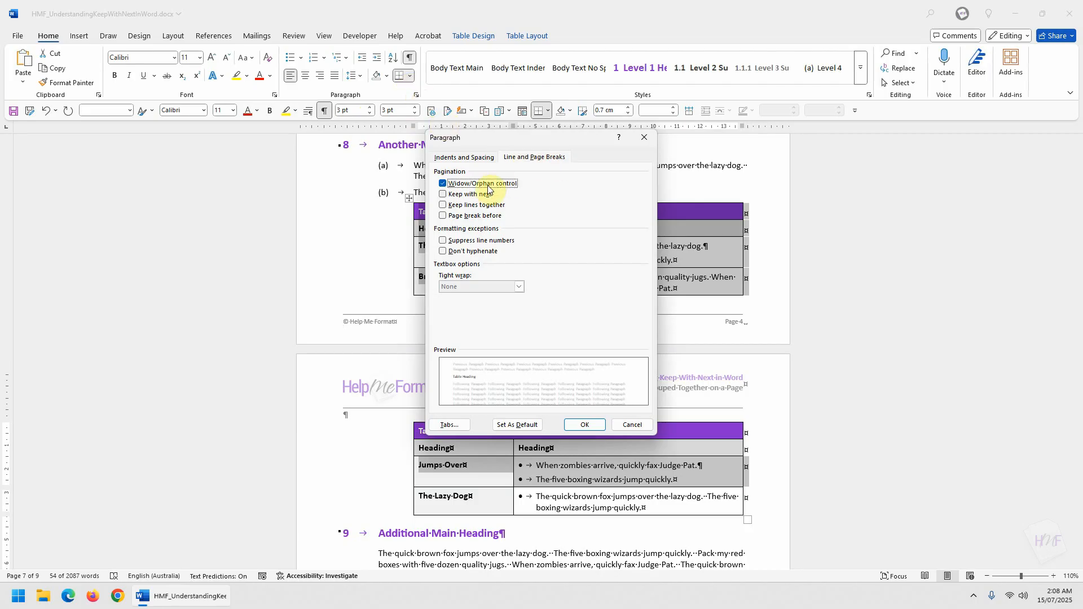
left_click(468, 194)
left_click(587, 432)
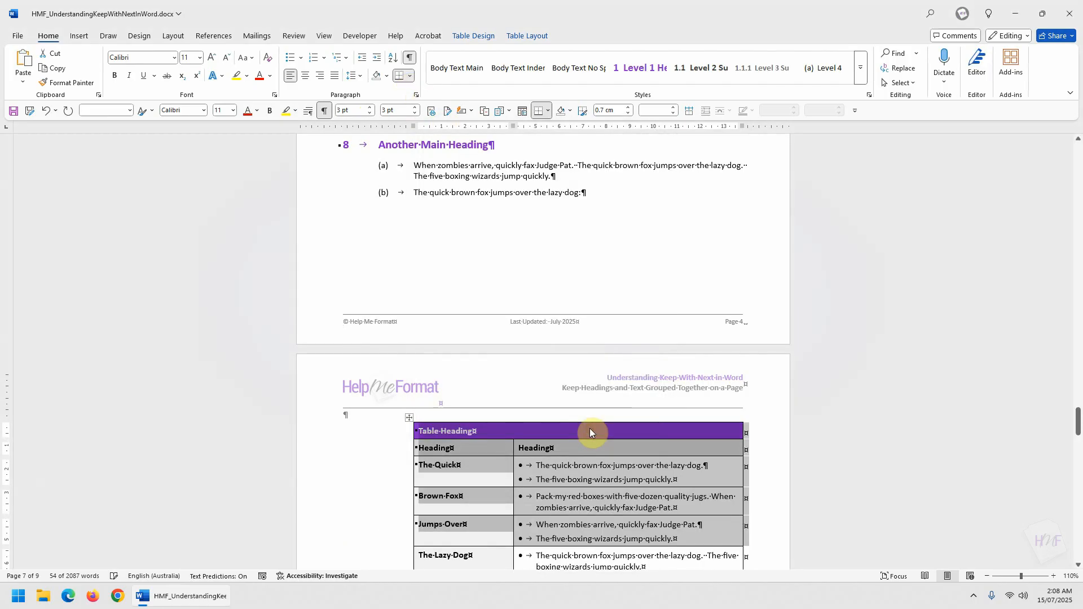
scroll(857, 442, "down", 2)
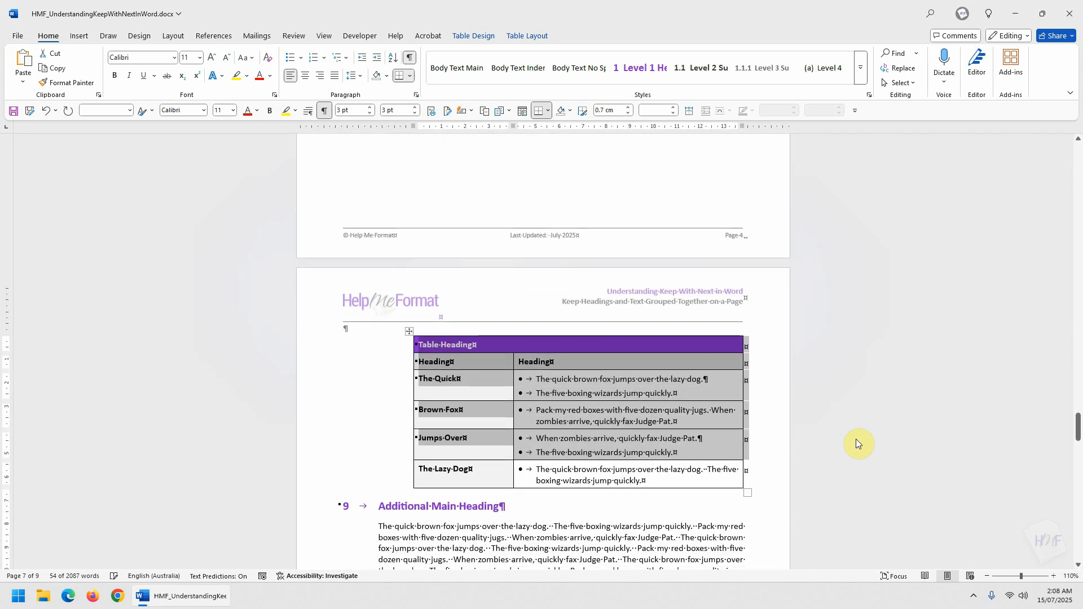
Turn on Keep with next for items (a) and (b) under Another Main Heading 8, above the table.
scroll(855, 439, "up", 3)
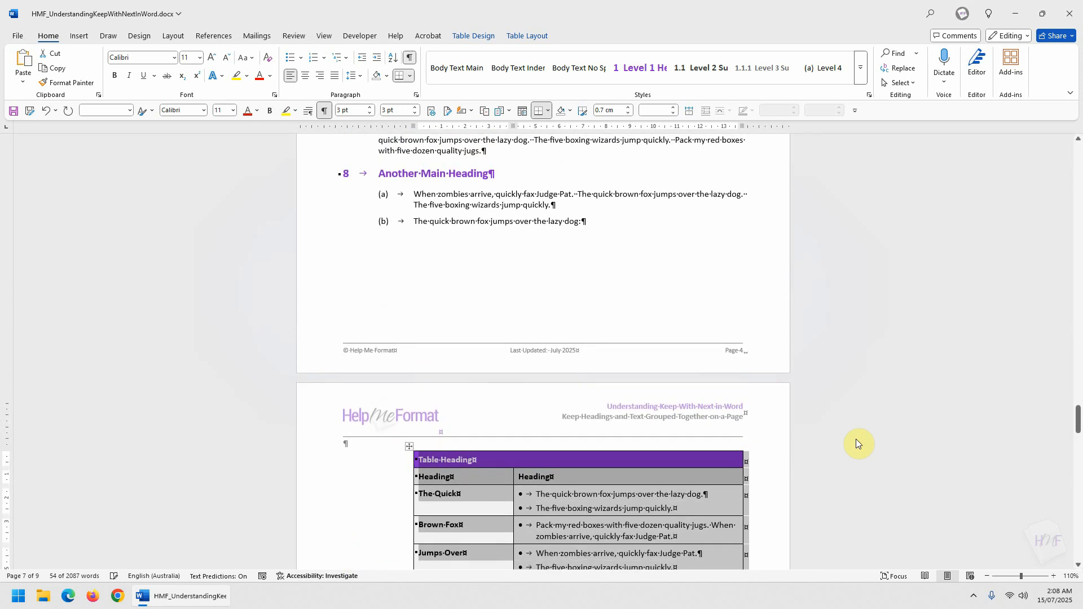
left_click_drag(315, 205, 327, 228)
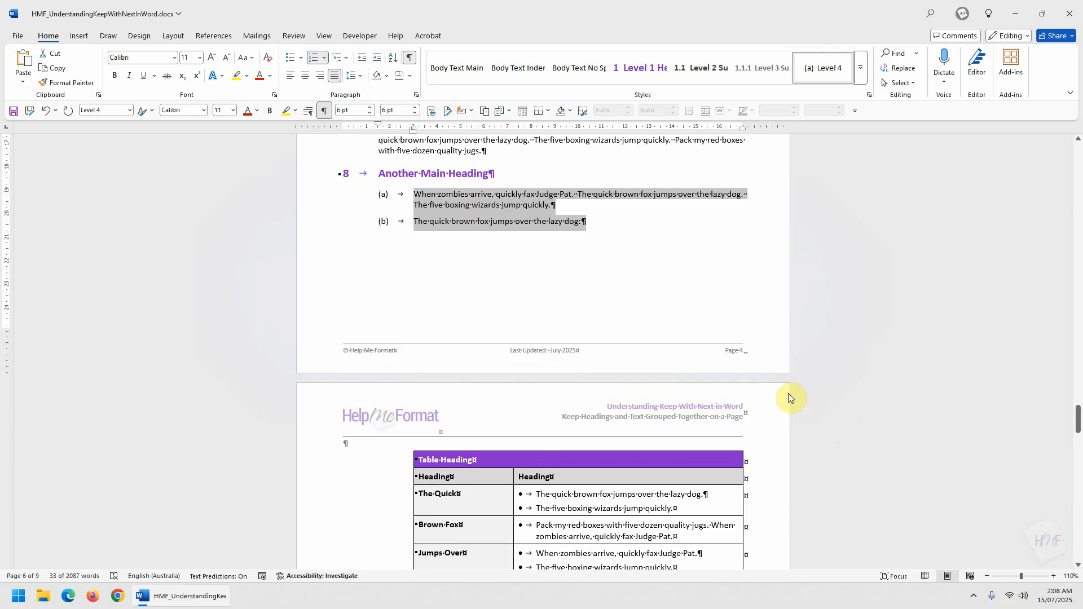
right_click(514, 205)
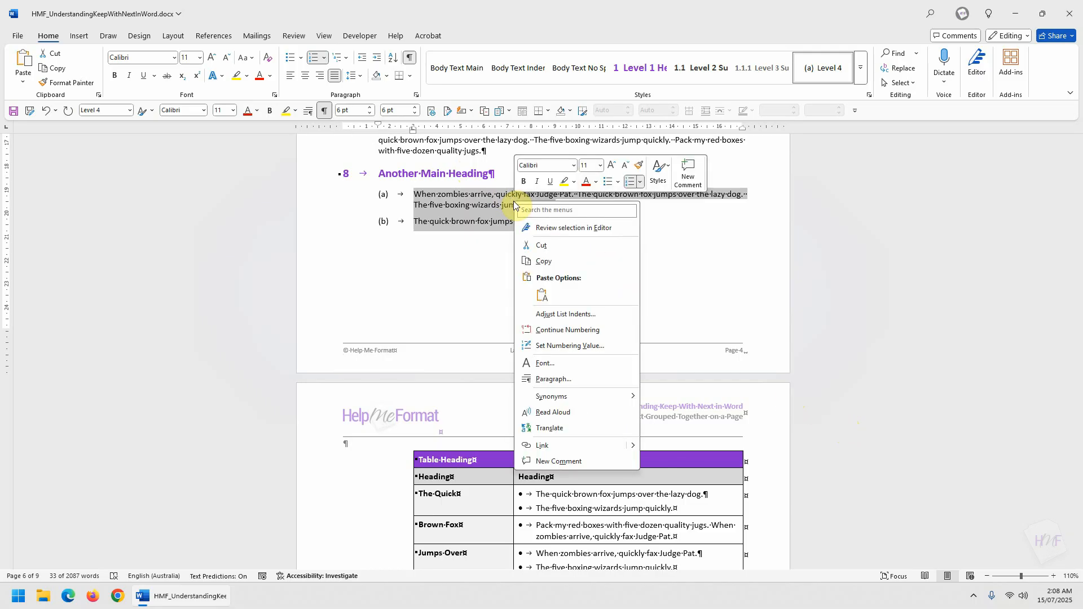
left_click(579, 381)
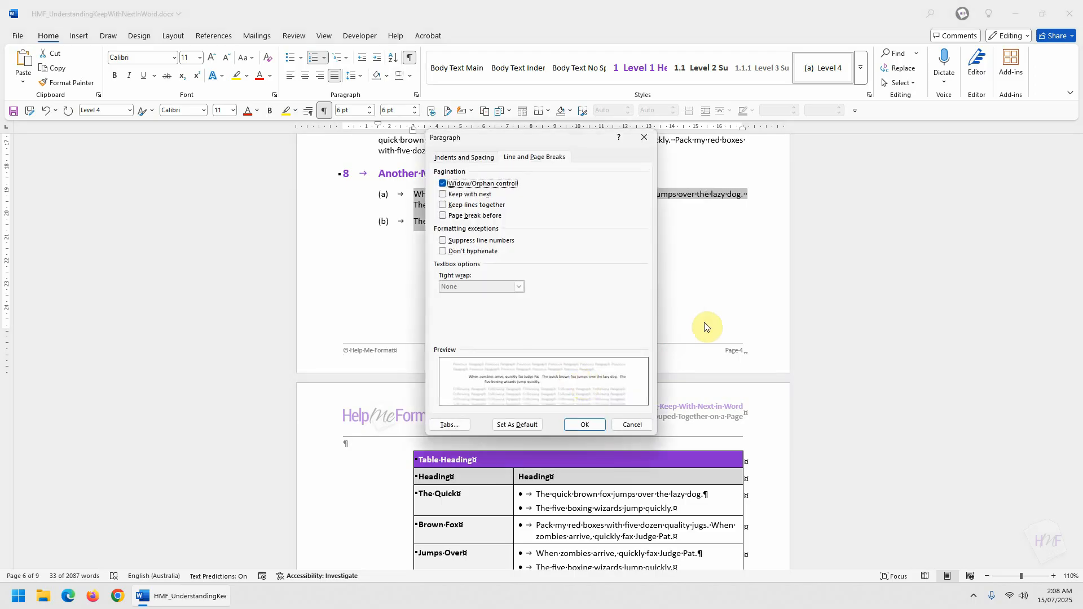
left_click(470, 194)
left_click(581, 424)
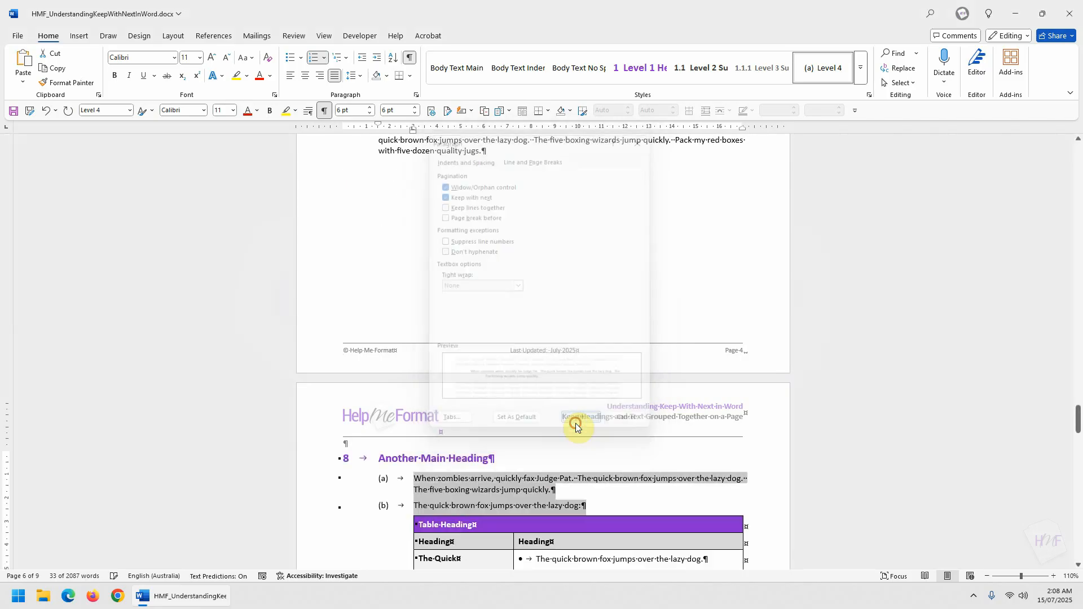
scroll(854, 373, "down", 5)
left_click(857, 374)
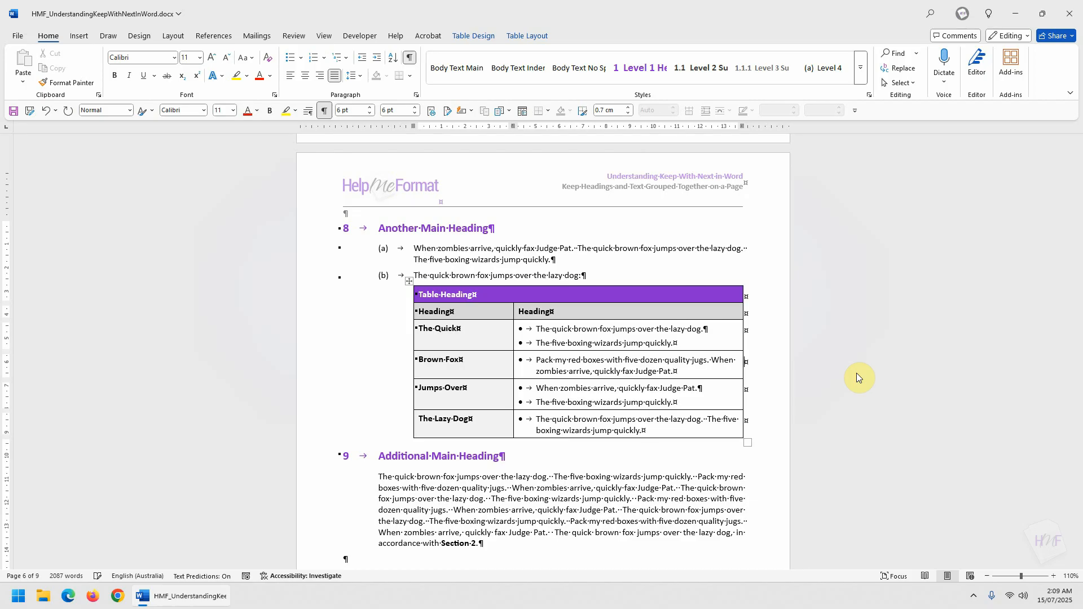
In the Schedule 1 table, turn on Keep with next for the Section Heading row between items 4 and 5.
scroll(857, 374, "down", 15)
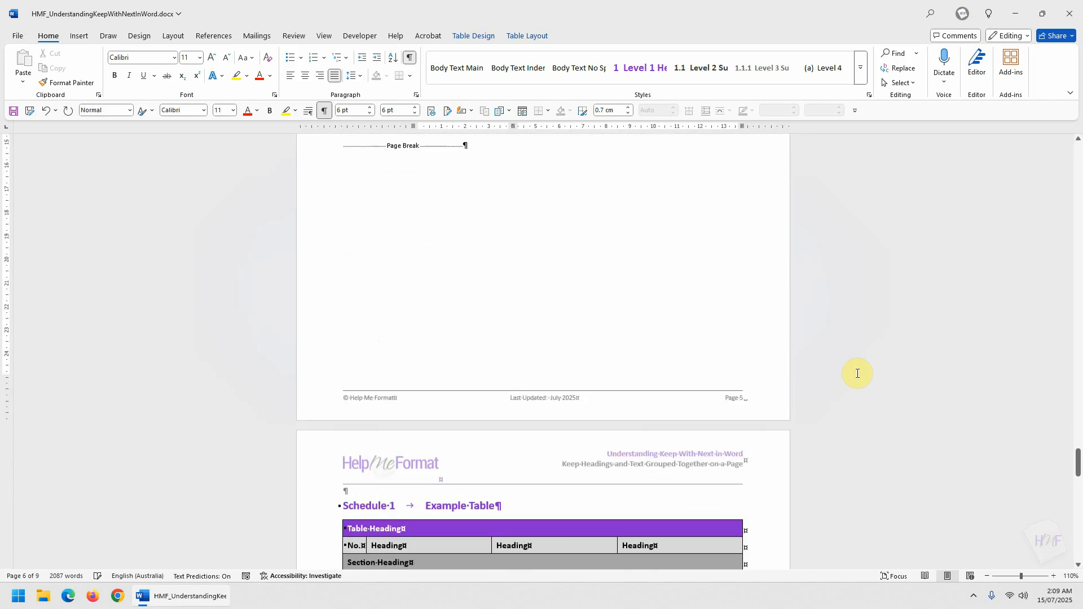
scroll(856, 374, "down", 12)
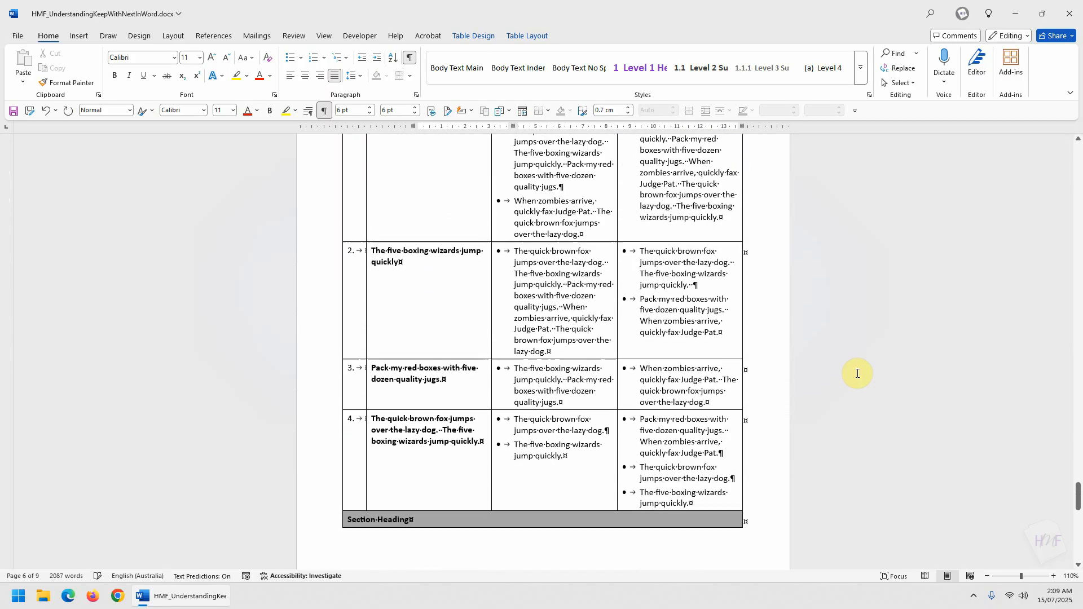
scroll(856, 374, "down", 4)
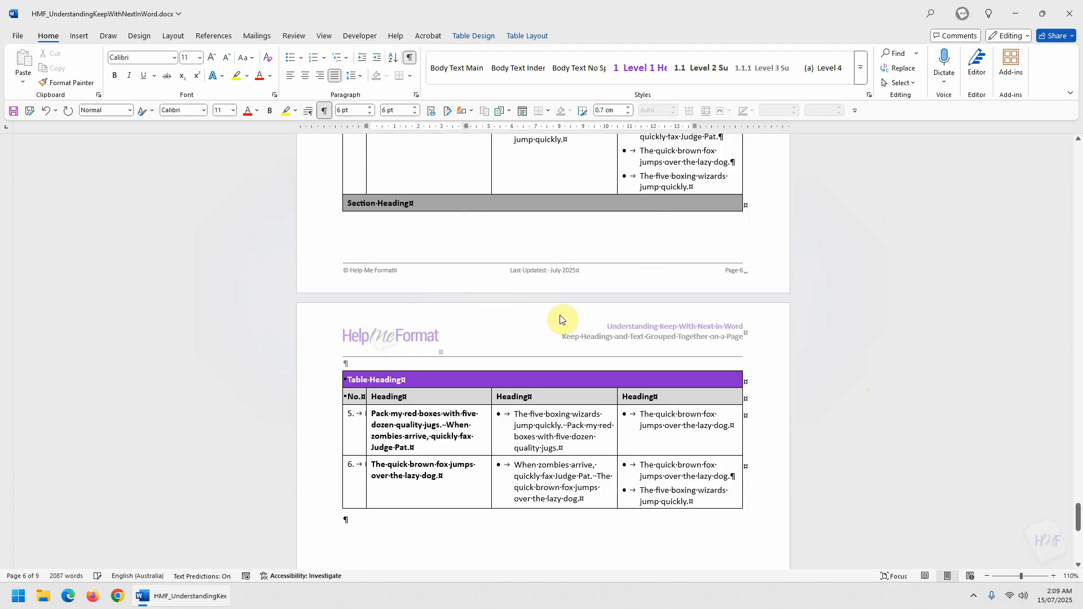
left_click(553, 467)
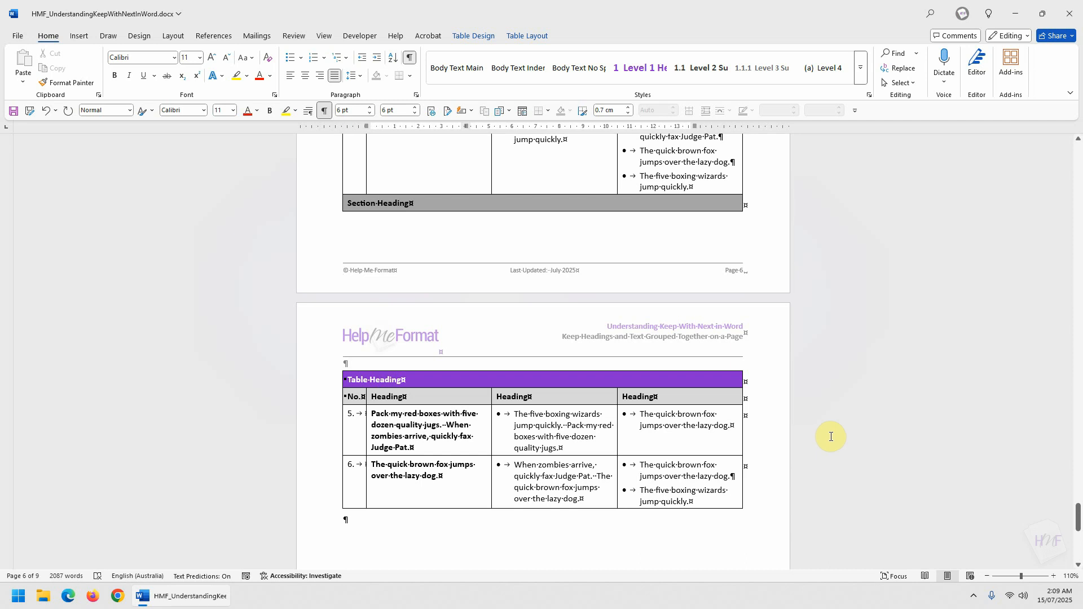
left_click(305, 208)
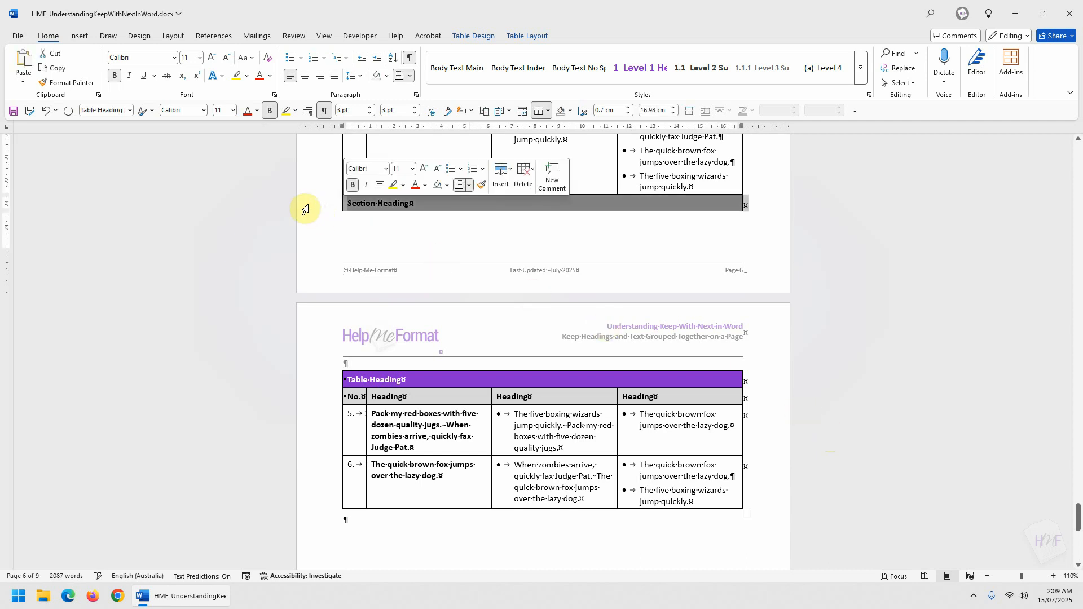
left_click(416, 95)
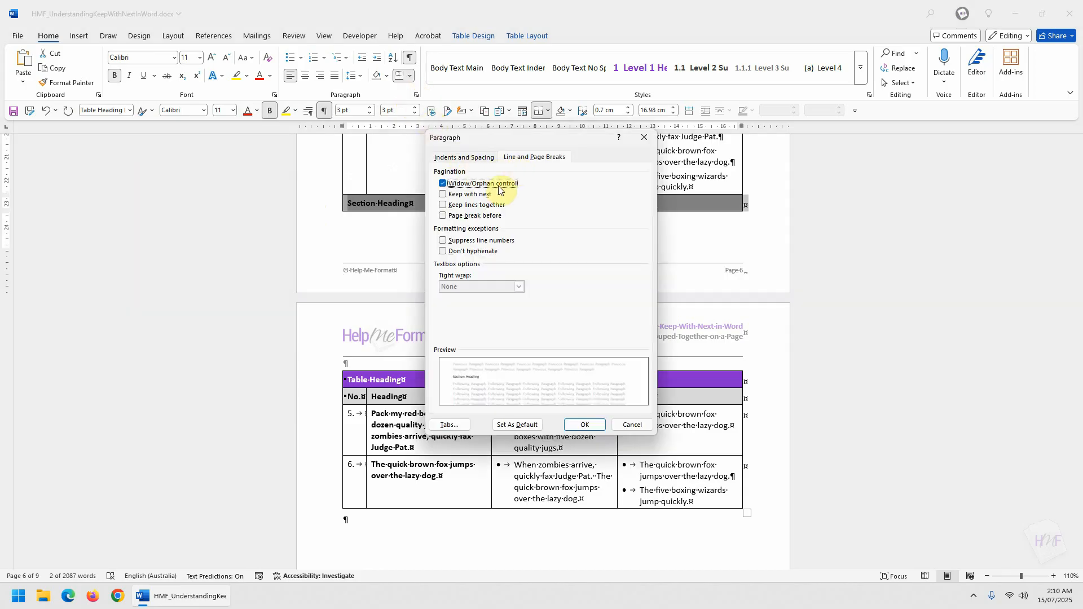
left_click(487, 194)
left_click(584, 425)
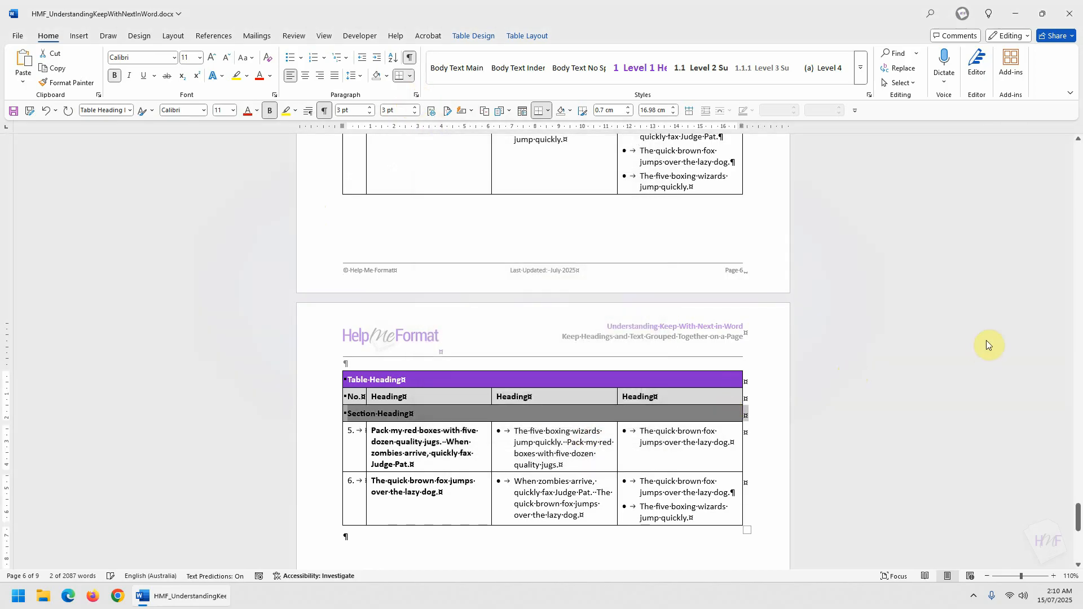
Turn on Keep with next for the Section Heading row above item 1 in the Schedule 1 table.
scroll(959, 333, "up", 12)
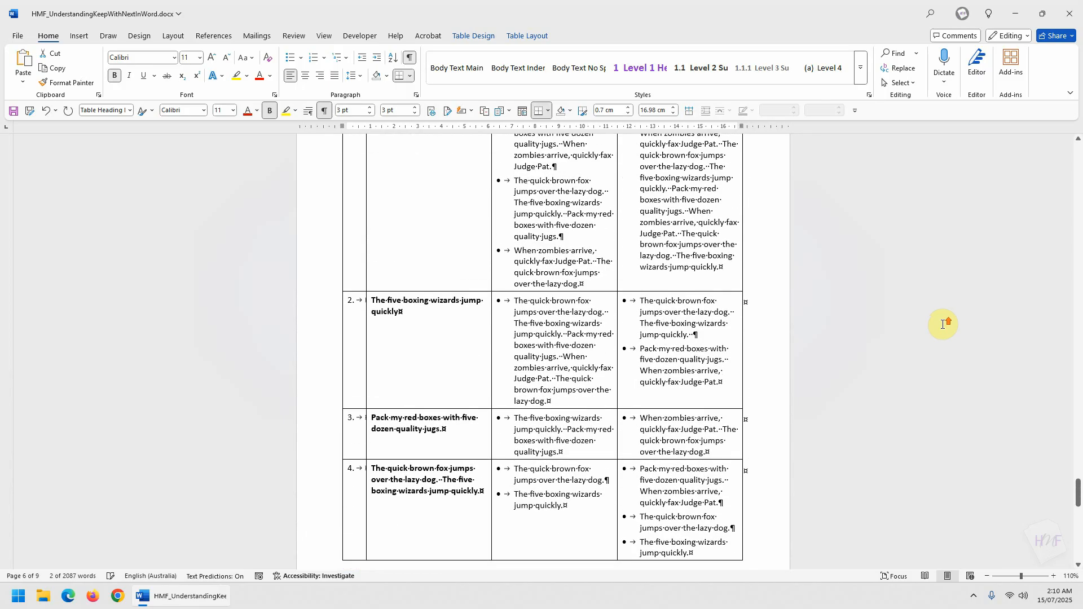
left_click(312, 189)
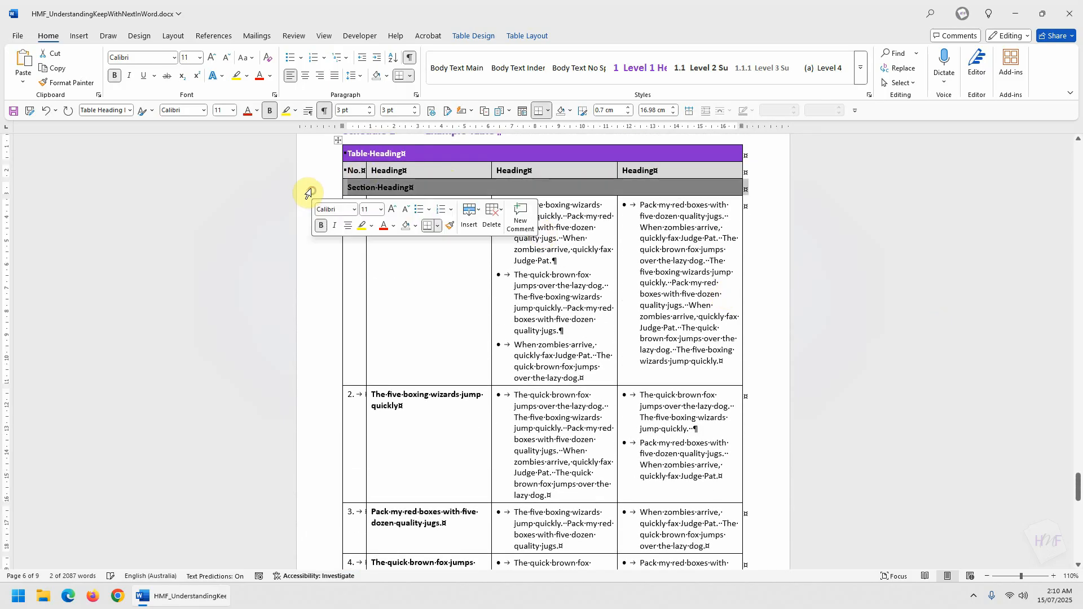
left_click(418, 93)
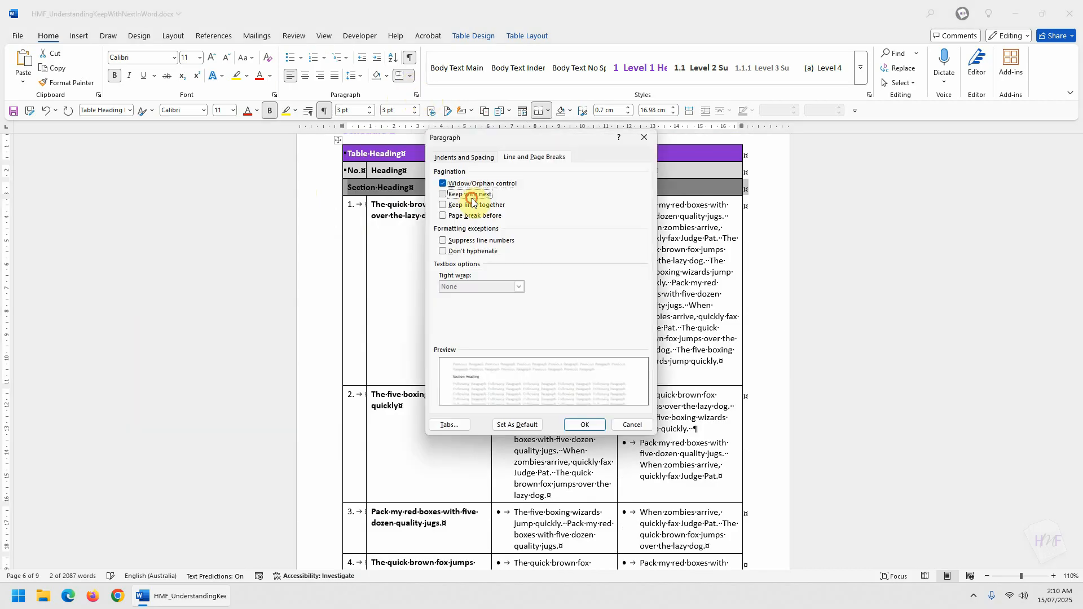
left_click(470, 194)
left_click(590, 426)
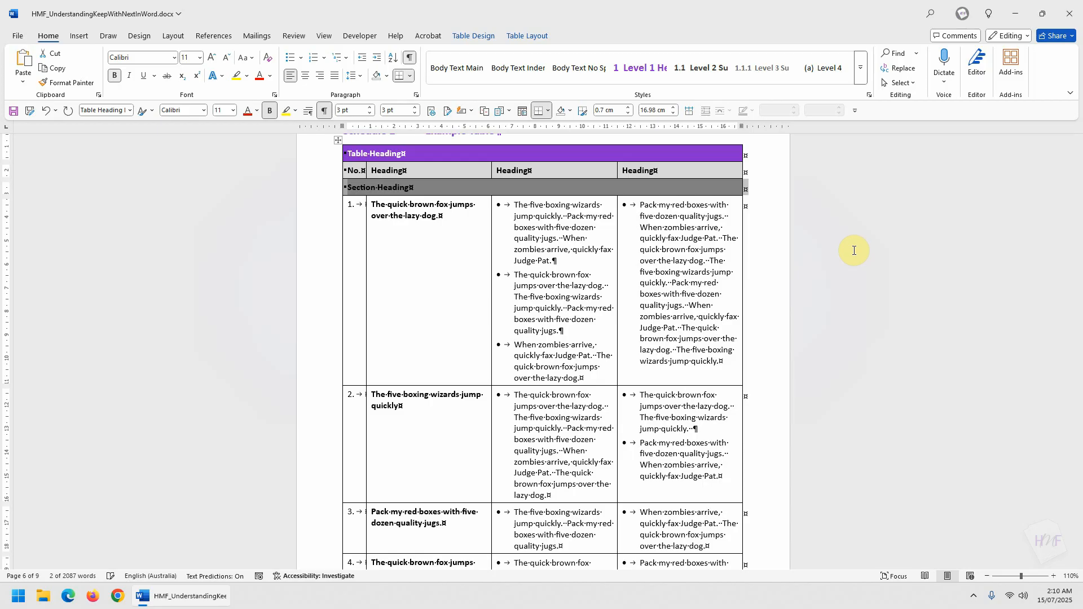
Review the document's pages in print preview, checking how headings, text and tables fall on each page.
key("ctrl+p")
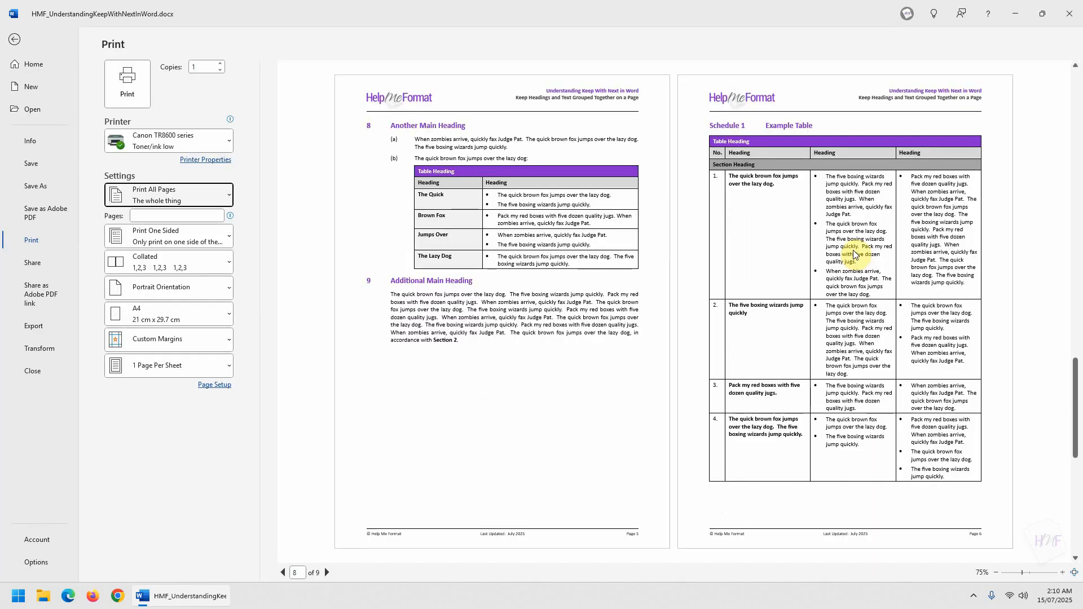
scroll(853, 254, "down", 1)
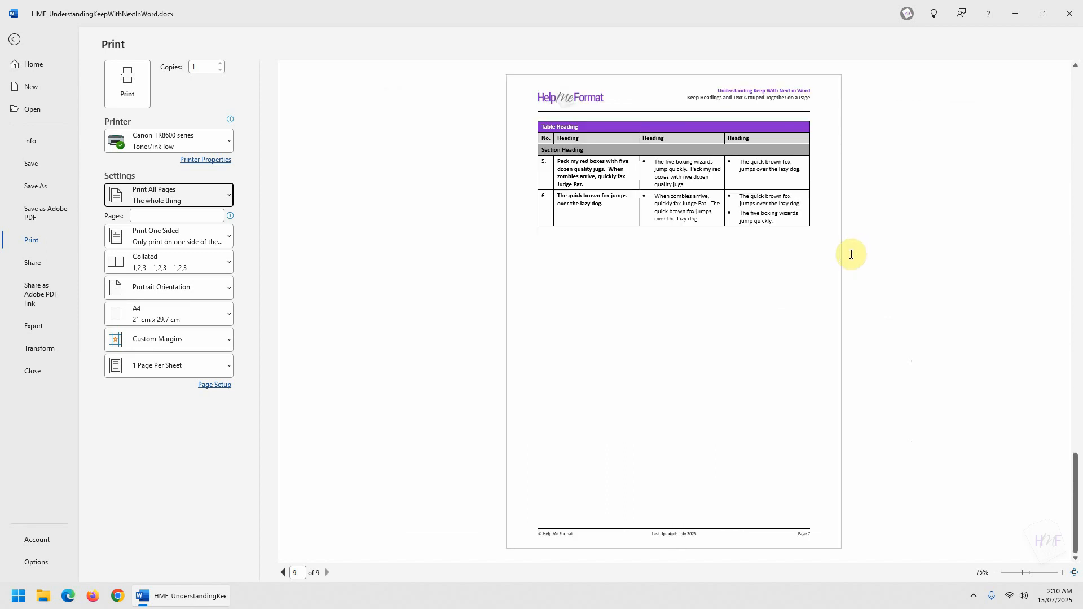
scroll(853, 255, "up", 2)
scroll(852, 255, "up", 2)
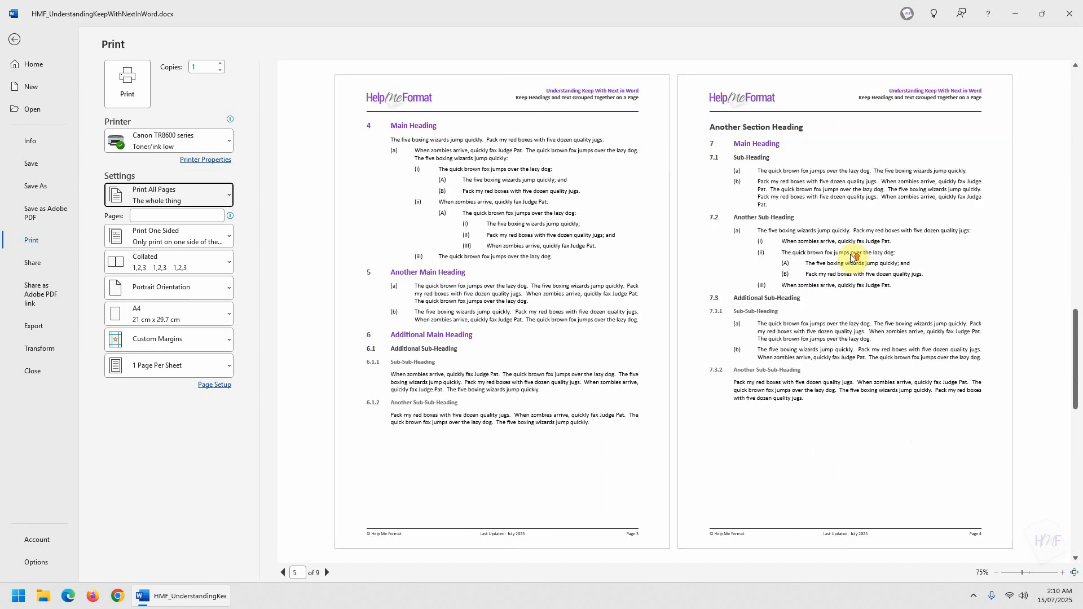
scroll(785, 285, "up", 1)
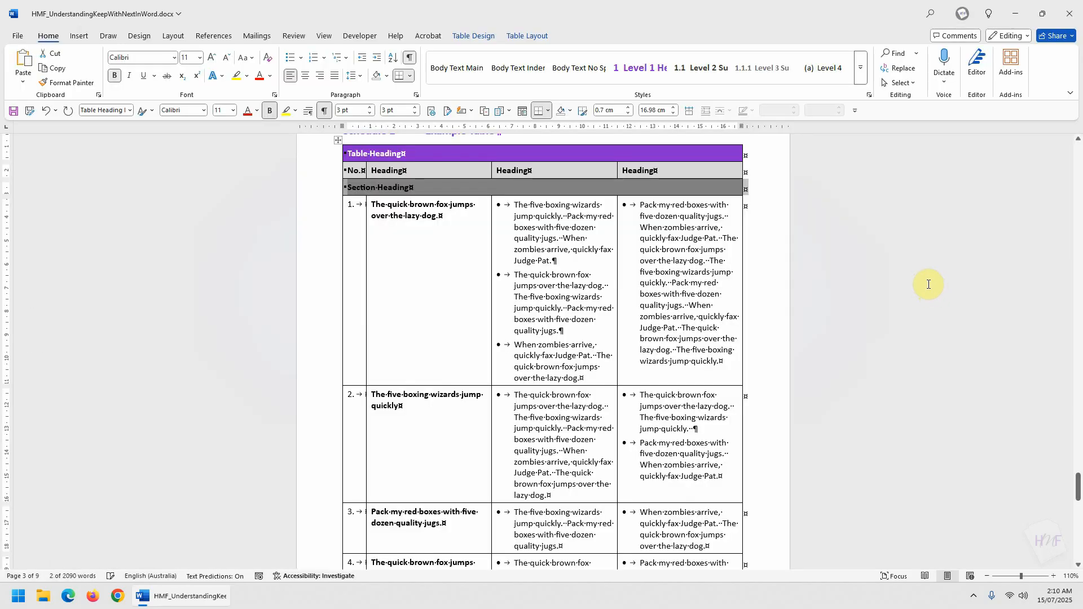
Follow the Section 2 cross-reference at the end of the paragraph under Additional Main Heading 9.
scroll(928, 285, "up", 5)
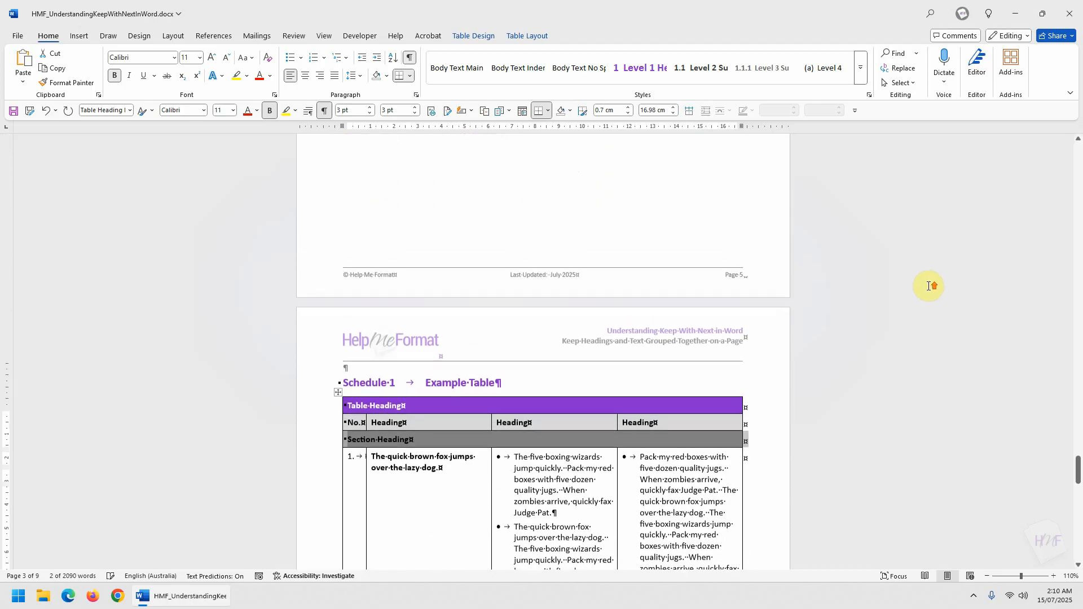
scroll(928, 285, "up", 7)
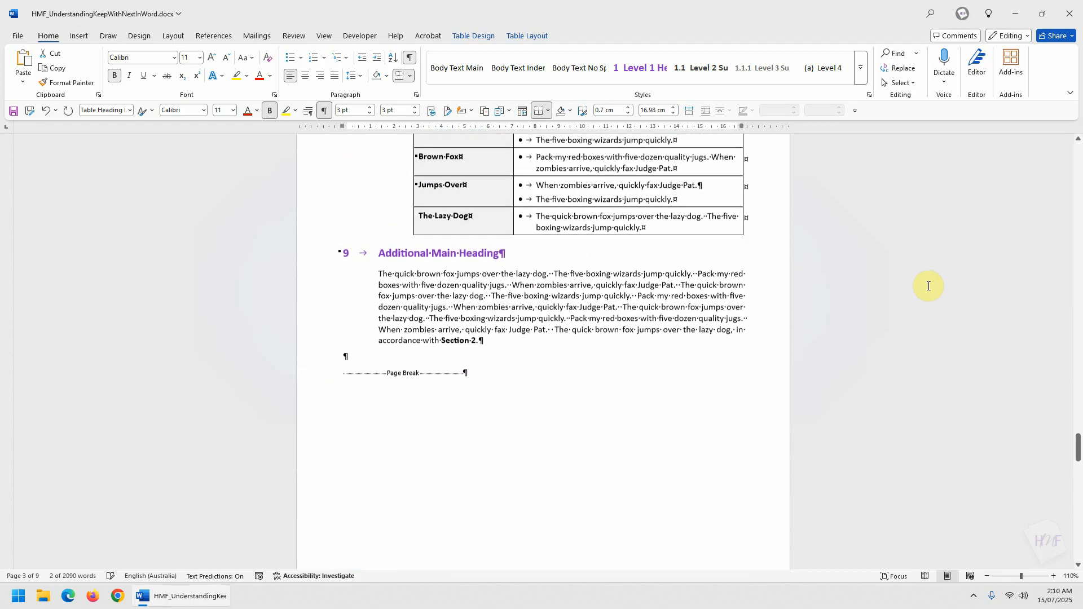
left_click(473, 343)
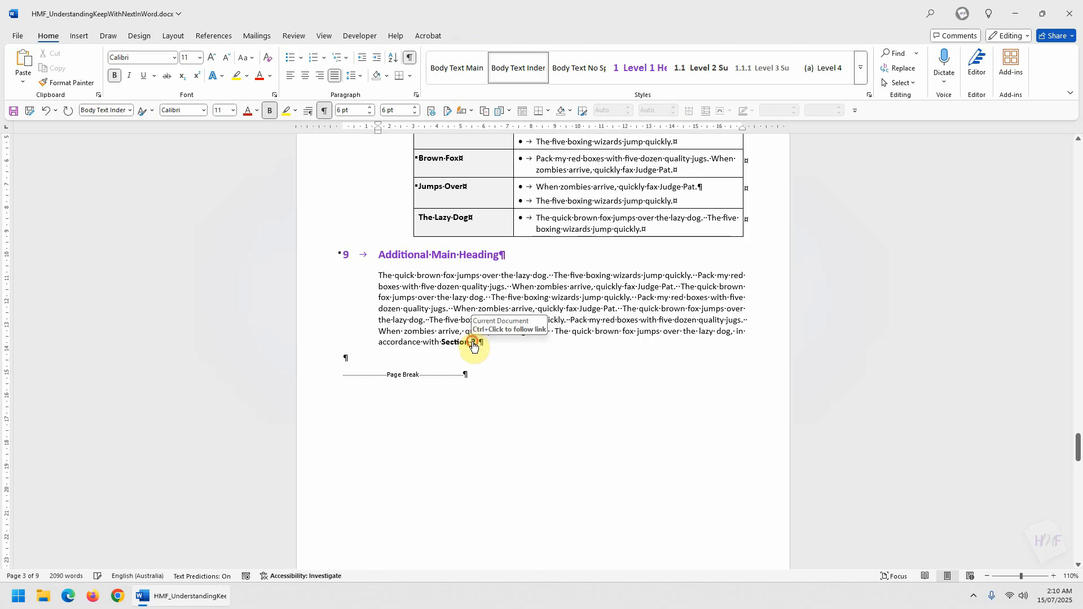
left_click(473, 342, "ctrl")
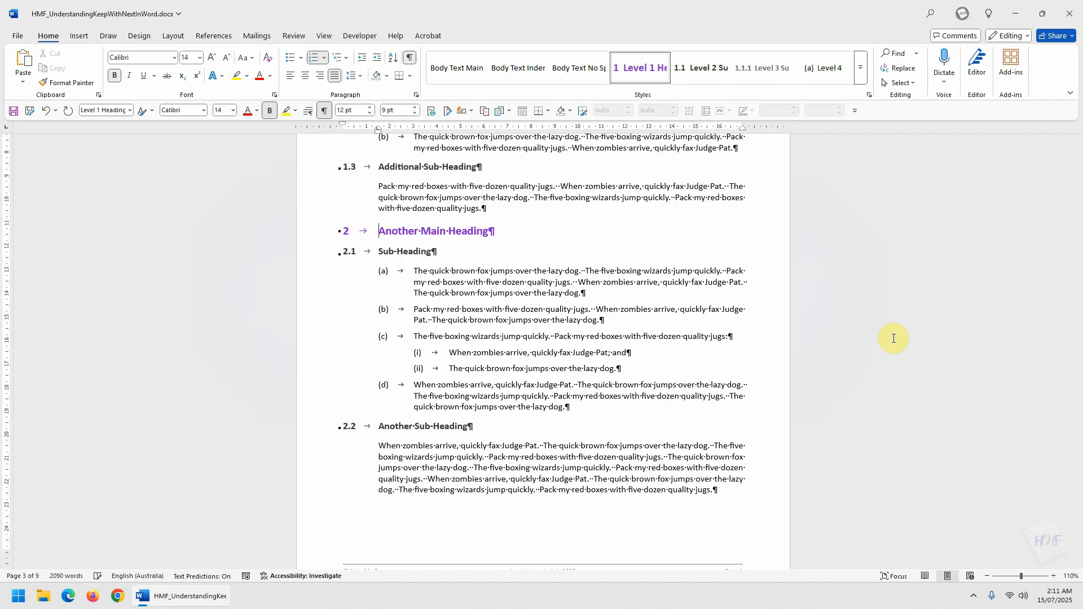
Add paragraph (e) below 2.1(d), filling it with the "Pack my red boxes with five dozen quality jugs." filler text.
left_click(597, 406)
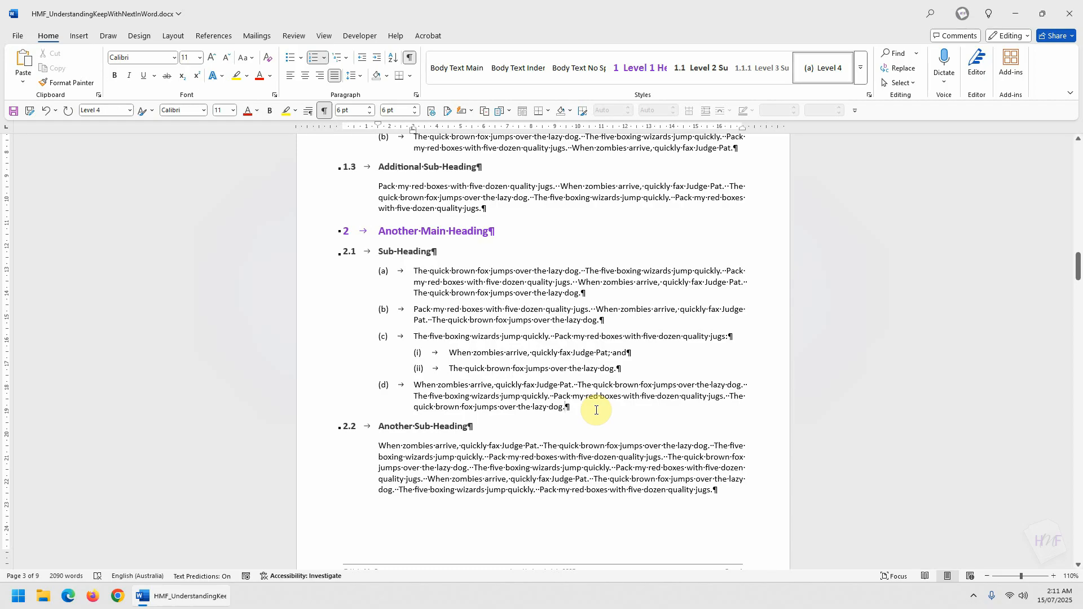
key("Return")
type("Pack my red boxes with five dozen quality jugs.  When zombies arrive, quickly fax Judge Pat.  The quick brown fox jumps over the lazy dog.  The five boxing wizards jump quickly.  Pack my red boxes with five dozen quality jugs.  When zombies arrive, quickly fax Judge Pat.  The quick brown fox jumps over the lazy dog.  The five boxing wizards jump quickly.  Pack my red boxes with five dozen quality jugs")
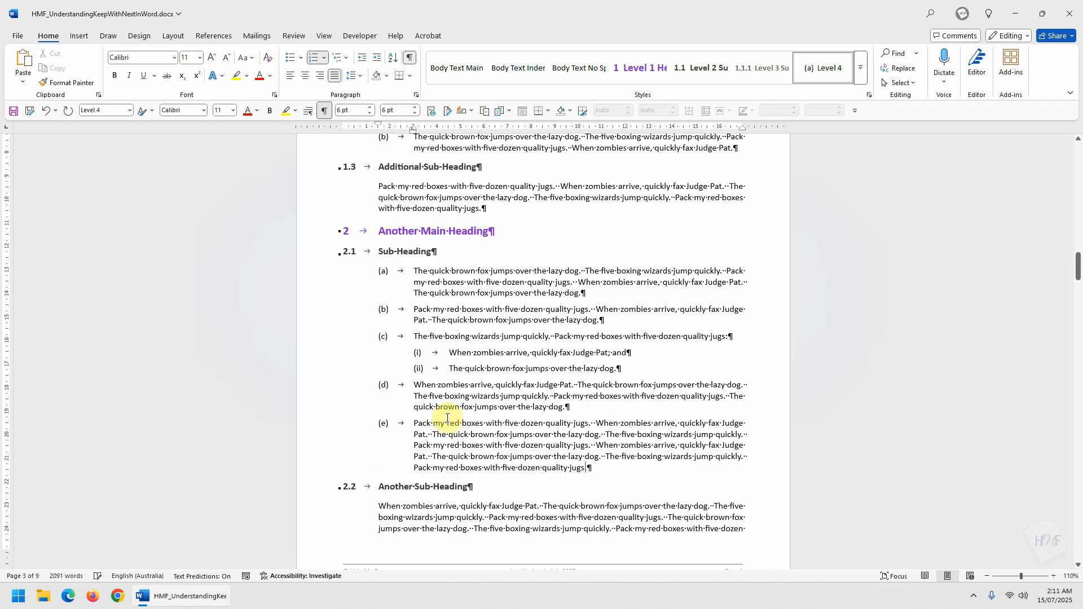
type(".")
Turn on Keep lines together for the paragraph under Another Sub-Heading 2.2, and check the result with formatting marks temporarily hidden.
scroll(451, 422, "down", 8)
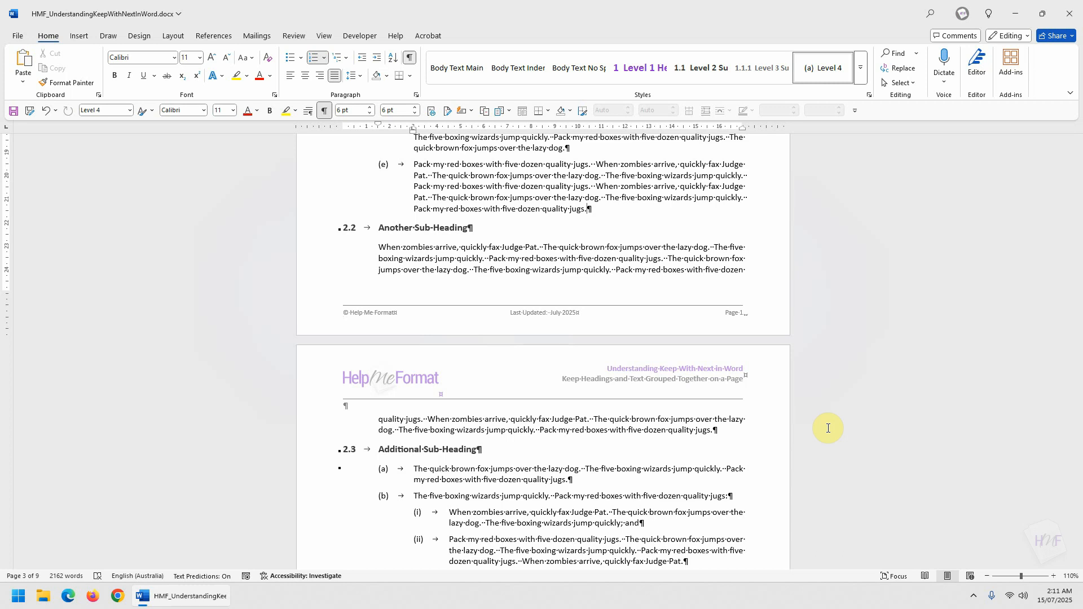
right_click(570, 263)
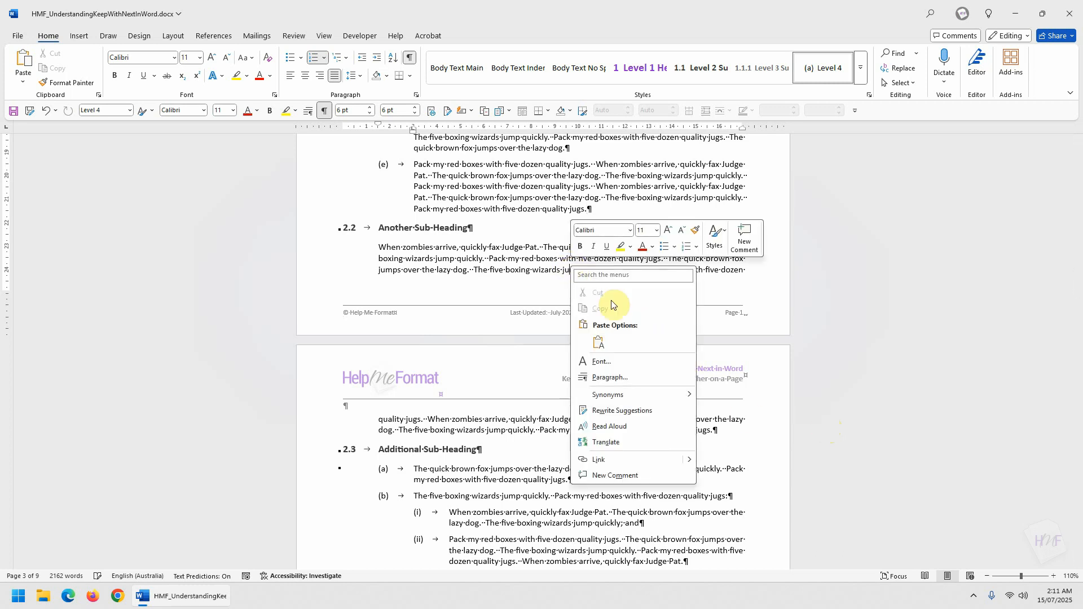
left_click(633, 375)
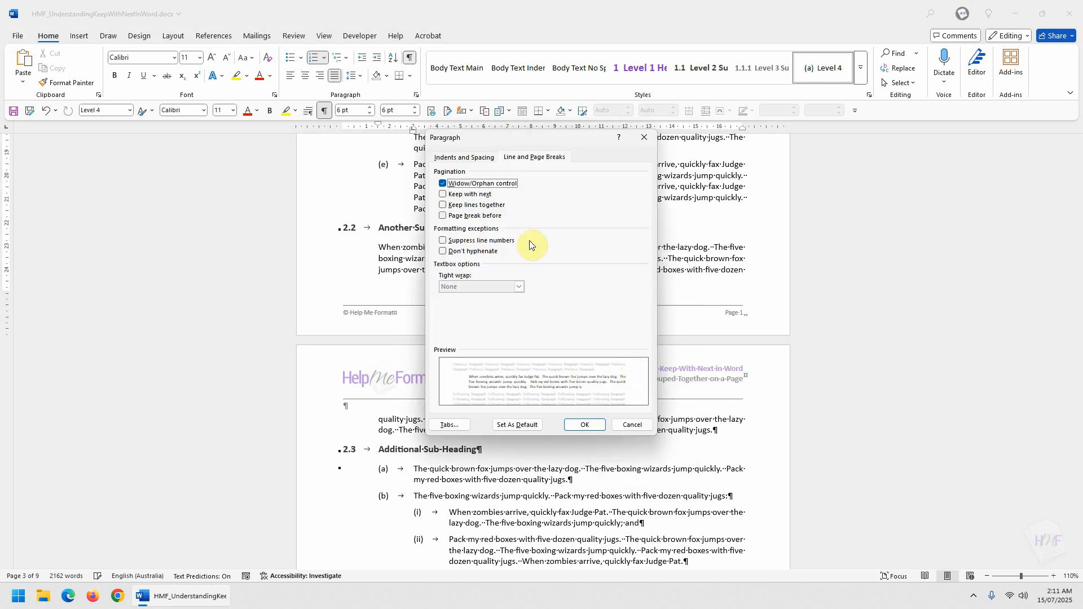
left_click(472, 207)
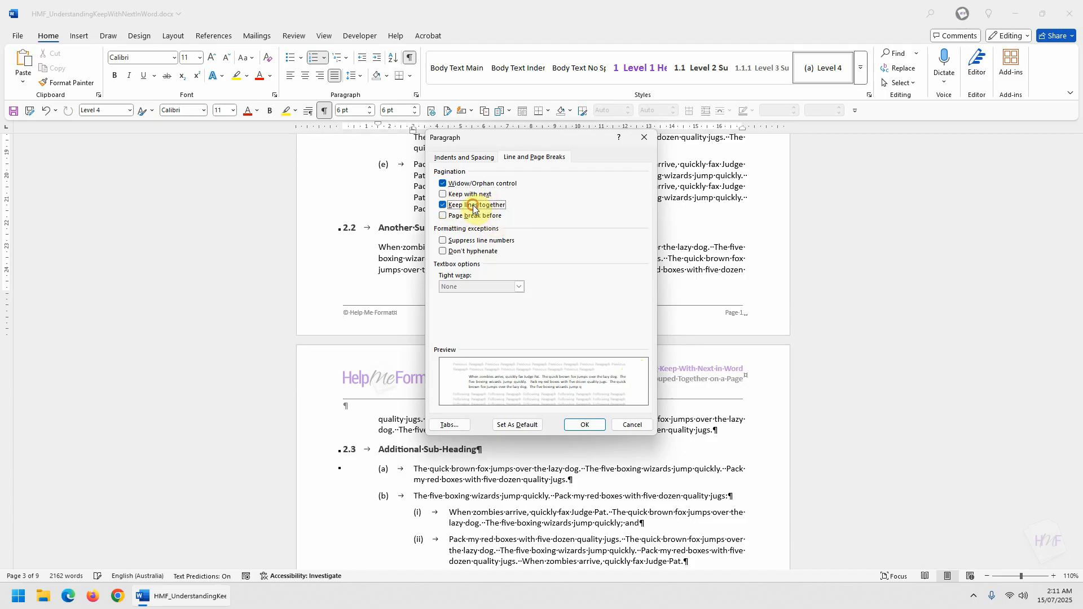
left_click(594, 424)
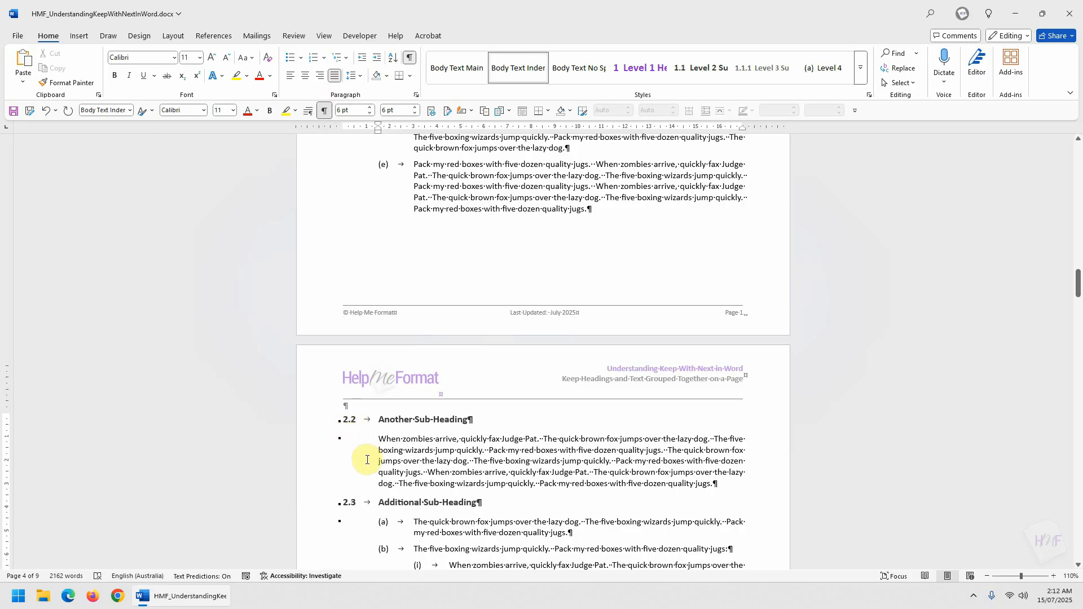
left_click(411, 58)
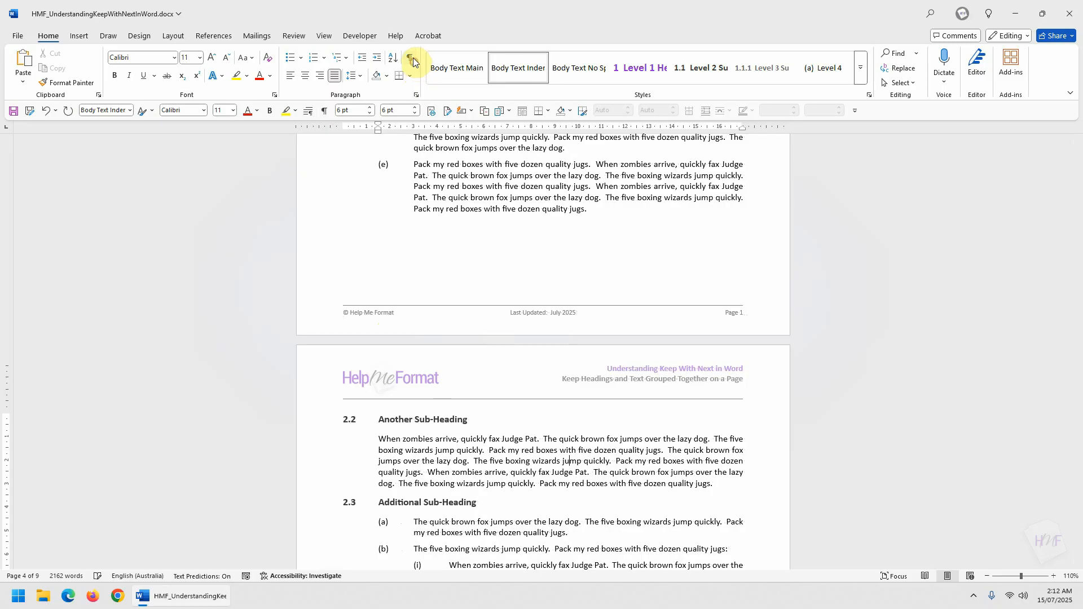
left_click(411, 58)
Show the Quick Access Toolbar above the ribbon and return it below the ribbon.
right_click(880, 109)
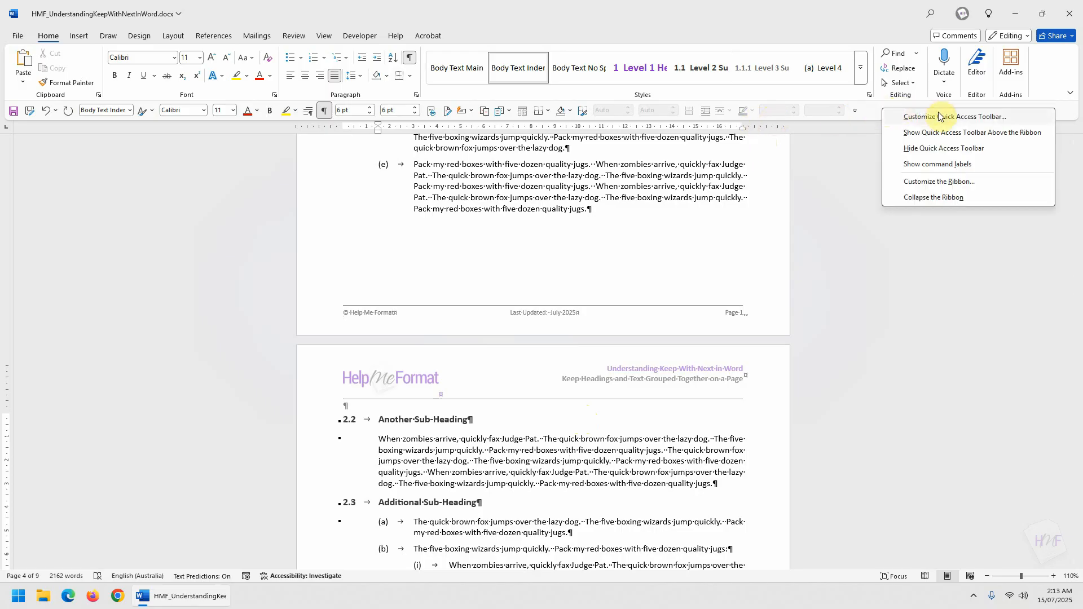
left_click(982, 133)
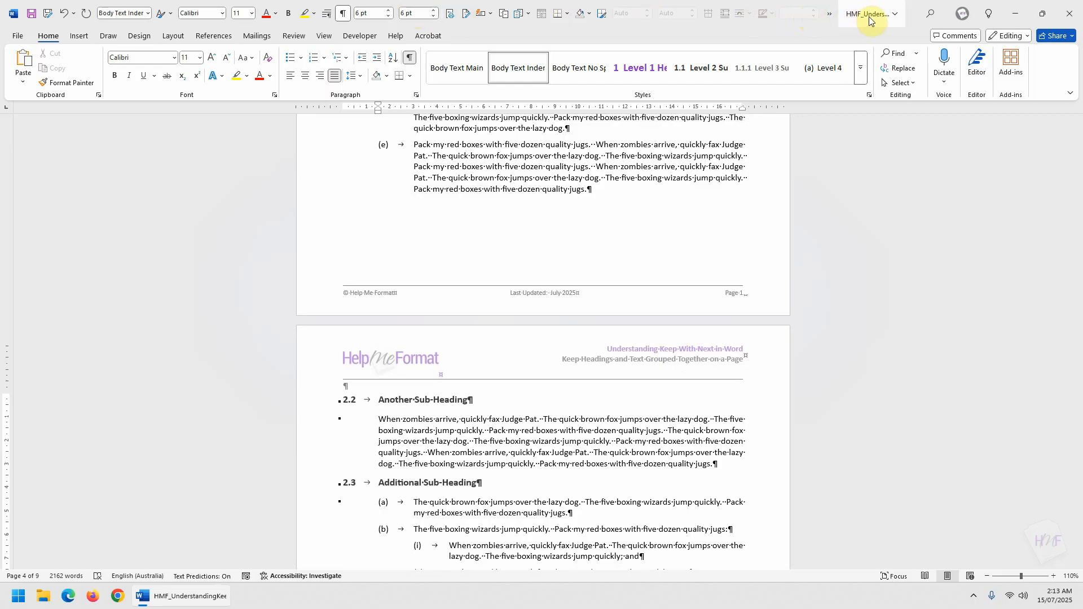
right_click(836, 13)
left_click(901, 29)
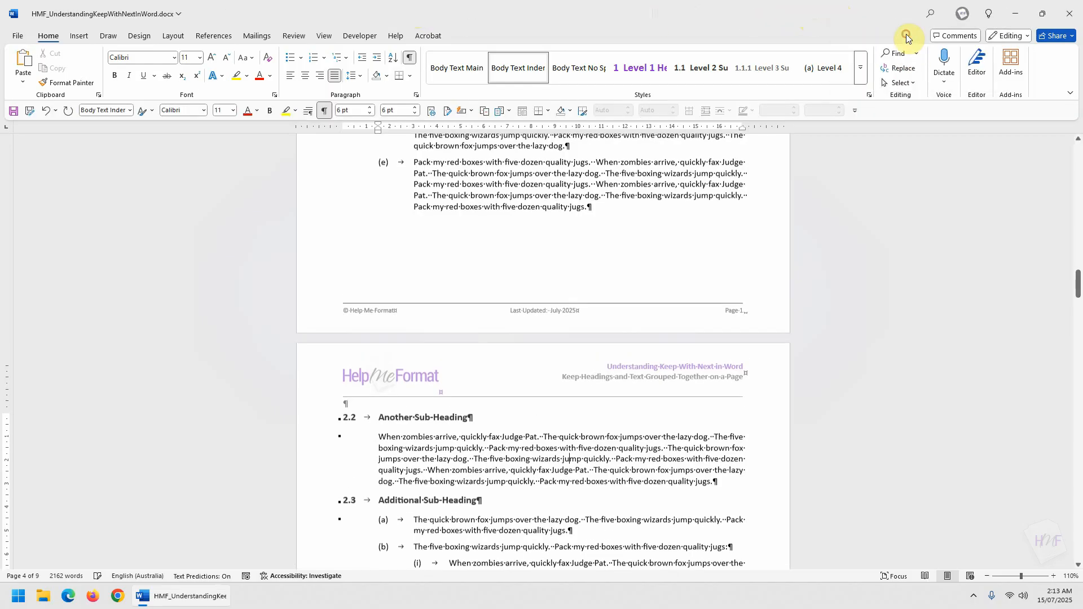
Add the Para Keep With Next command from All Commands to the Quick Access Toolbar for all documents.
right_click(904, 109)
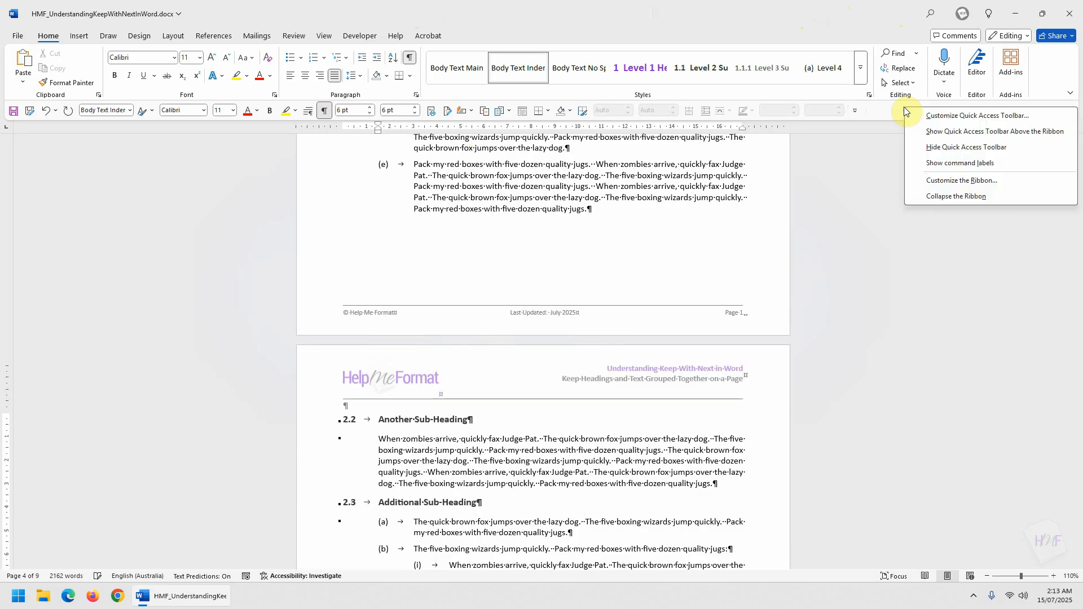
left_click(1014, 120)
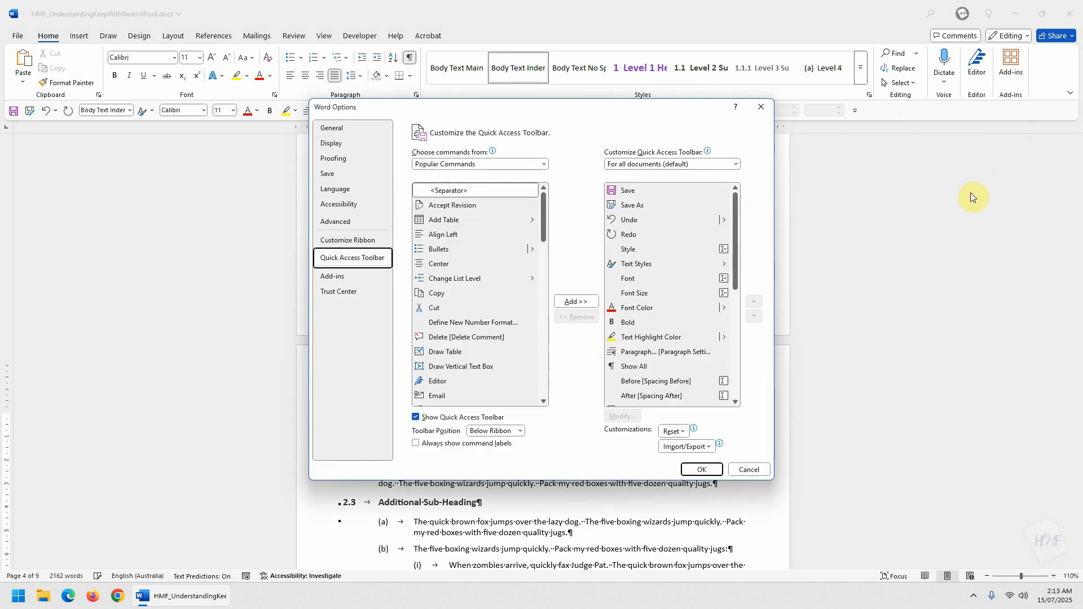
left_click(544, 162)
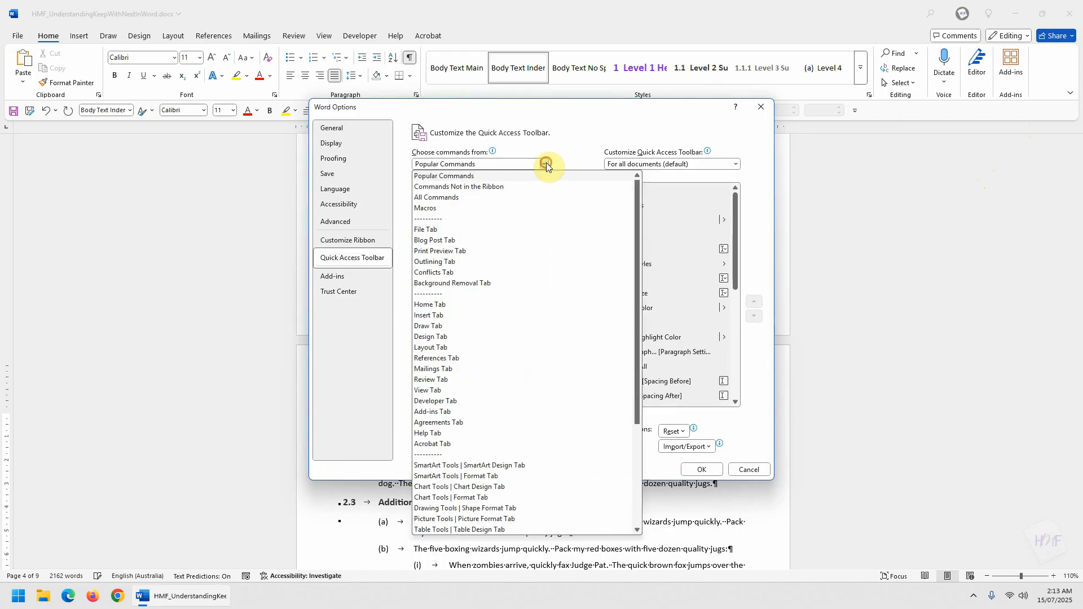
left_click(462, 198)
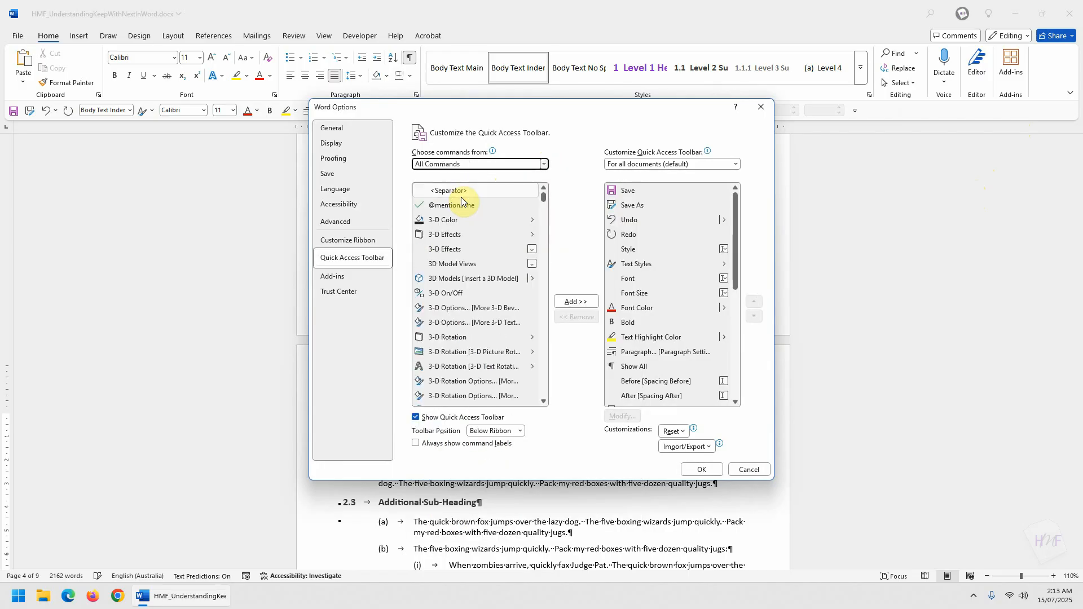
left_click_drag(543, 197, 543, 319)
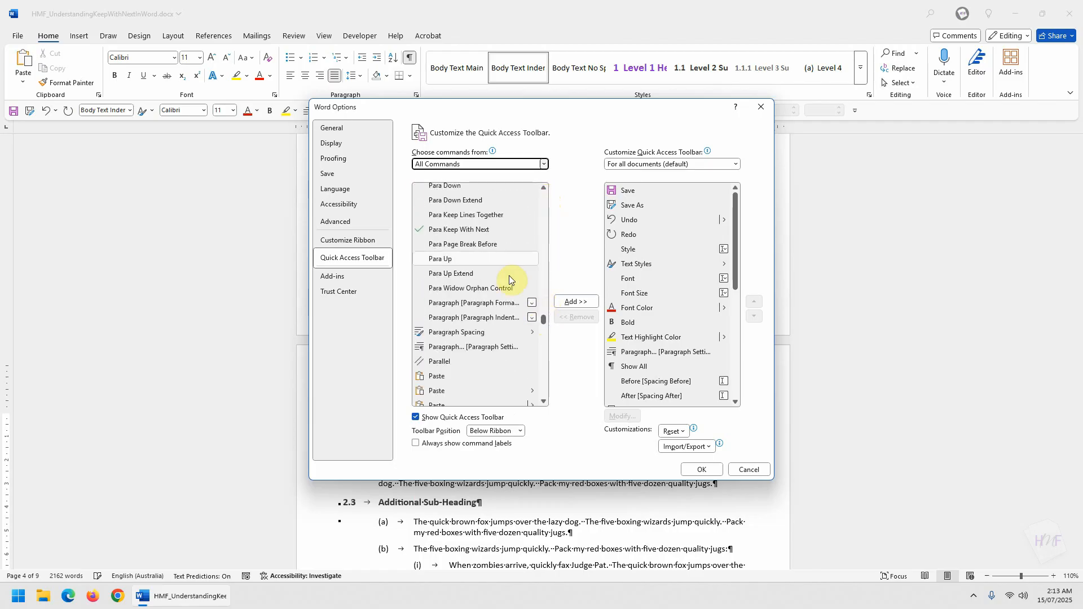
left_click(484, 229)
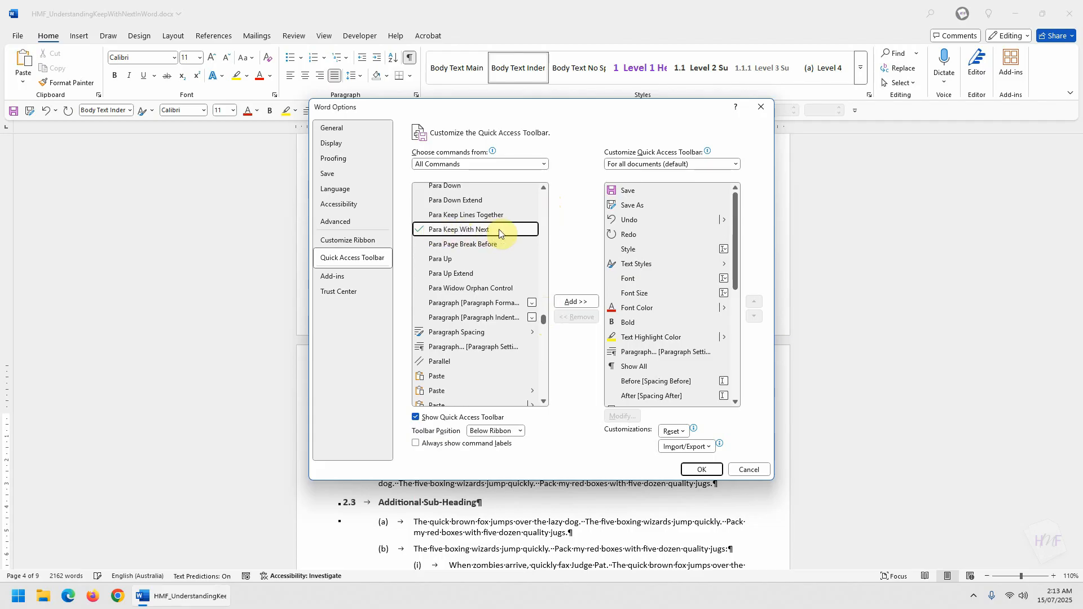
left_click(593, 303)
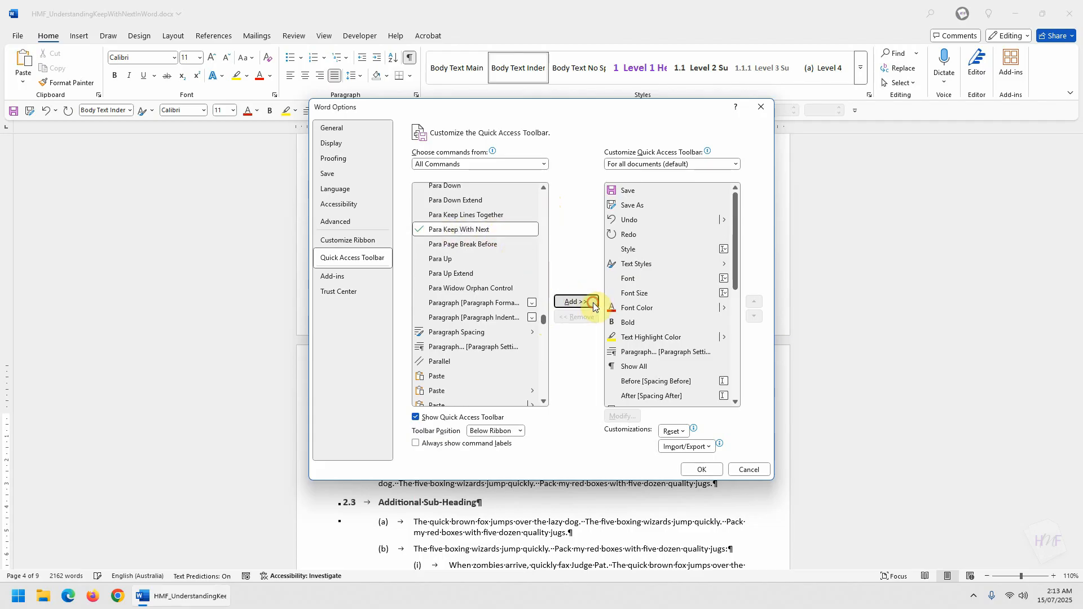
left_click(702, 470)
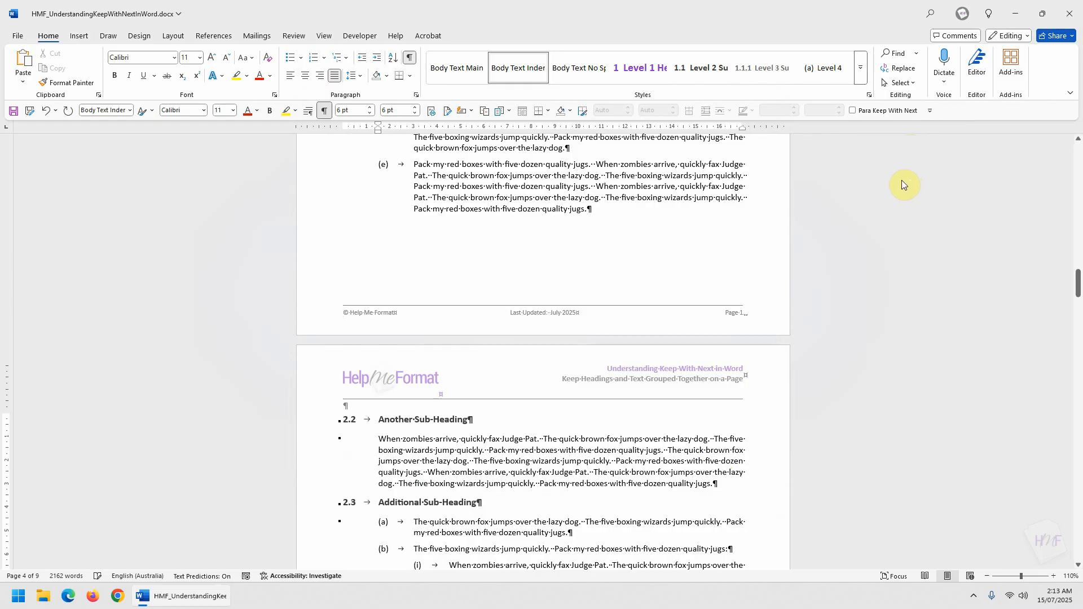
Under Additional Sub-Heading 2.3, check paragraph (a) and turn on Keep with next for paragraph (b).
scroll(894, 197, "down", 8)
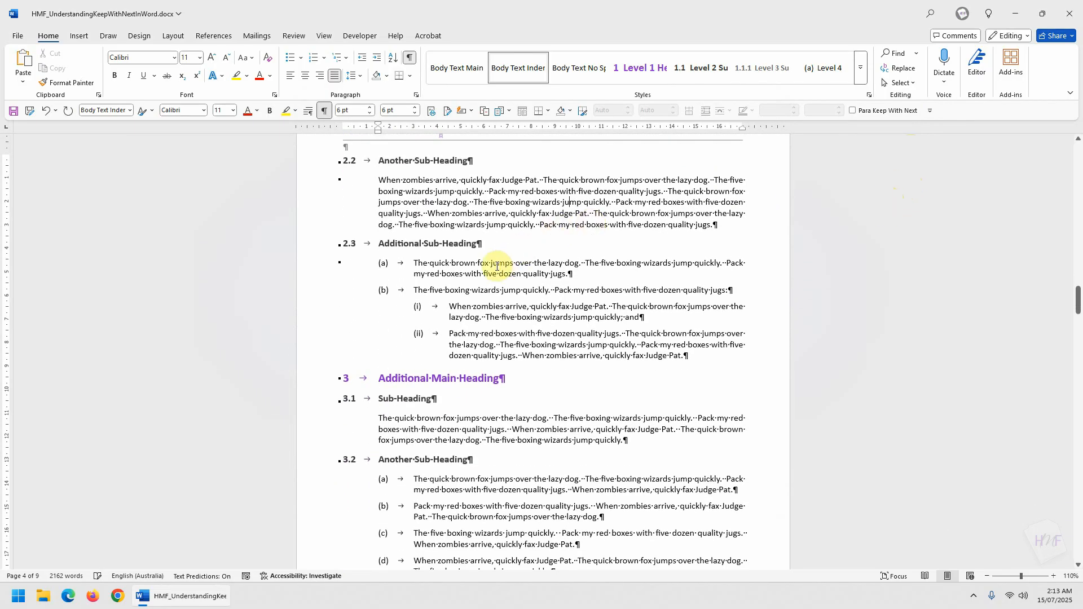
left_click(497, 266)
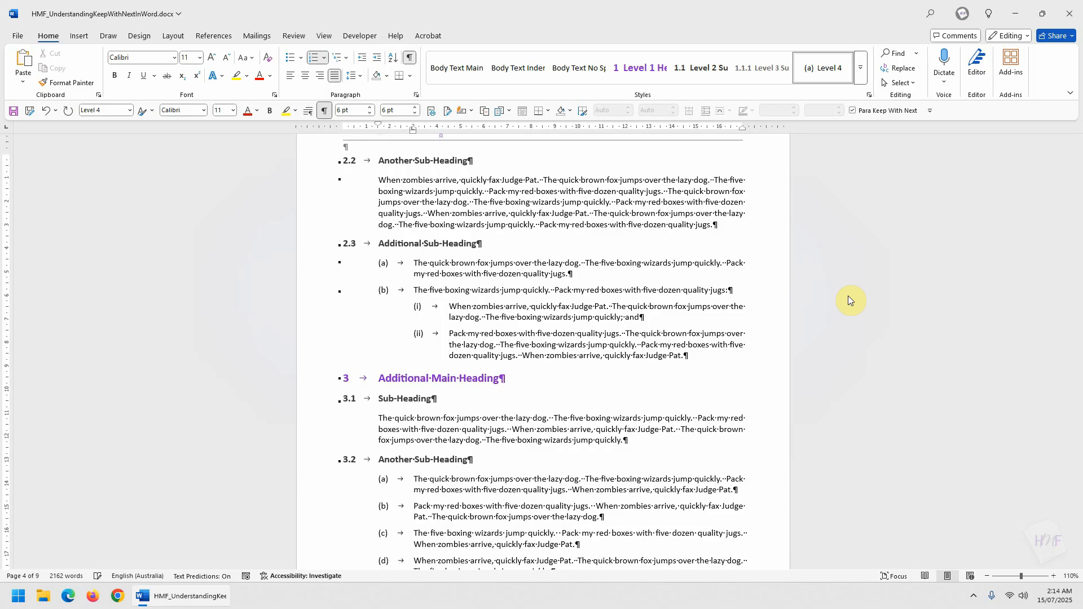
Turn on Keep with next for paragraph (a) under Another Sub-Heading 1.2.
scroll(848, 295, "up", 20)
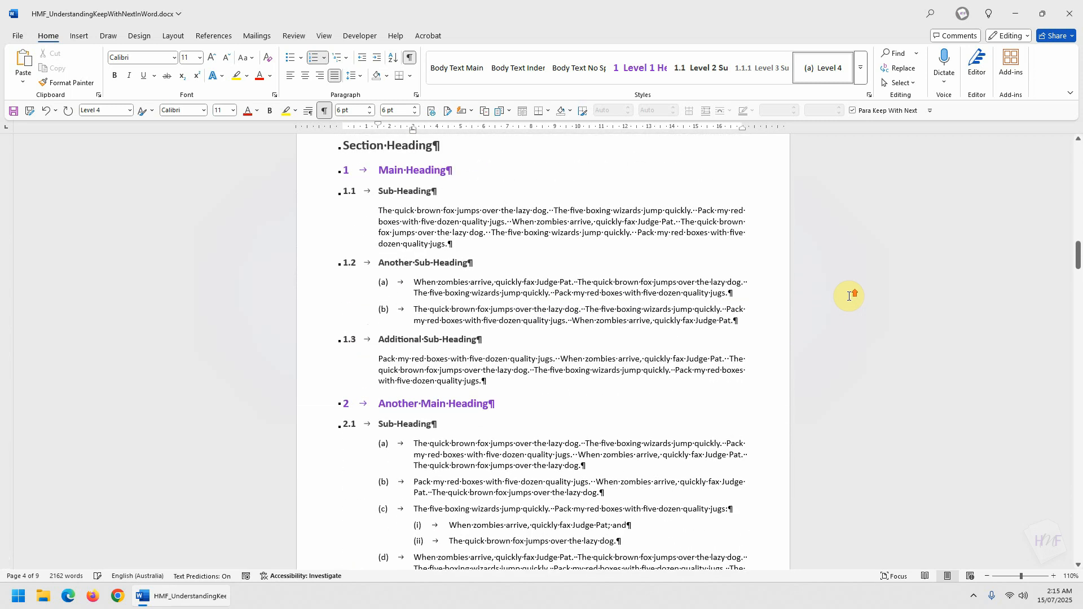
scroll(849, 296, "up", 2)
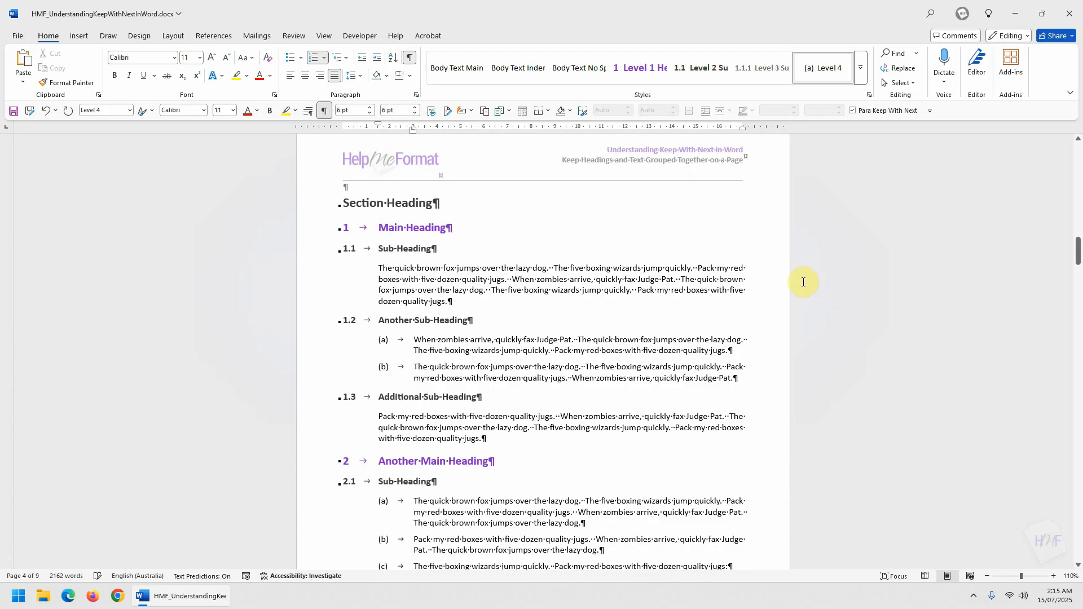
left_click(472, 344)
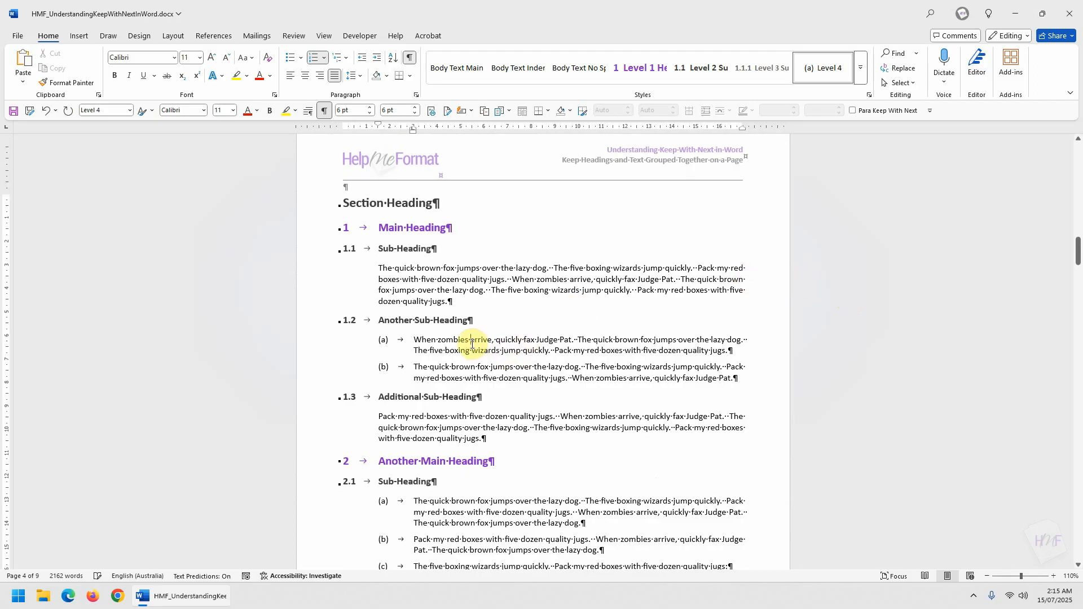
left_click(880, 111)
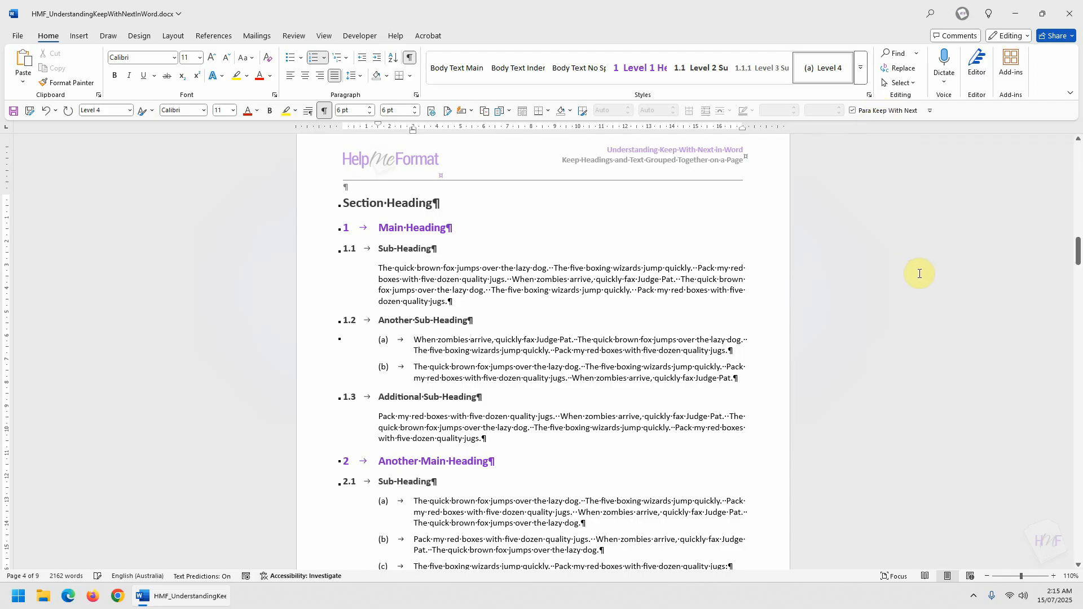
Turn on Keep with next for paragraphs (a) and (c) under Sub-Heading 2.1.
scroll(920, 273, "down", 8)
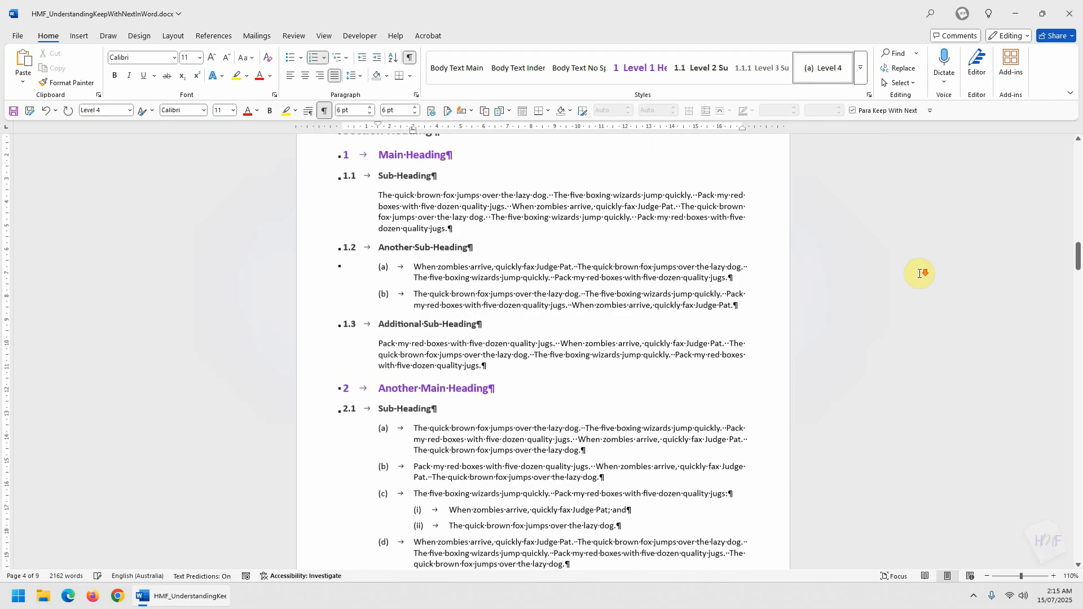
left_click(577, 217)
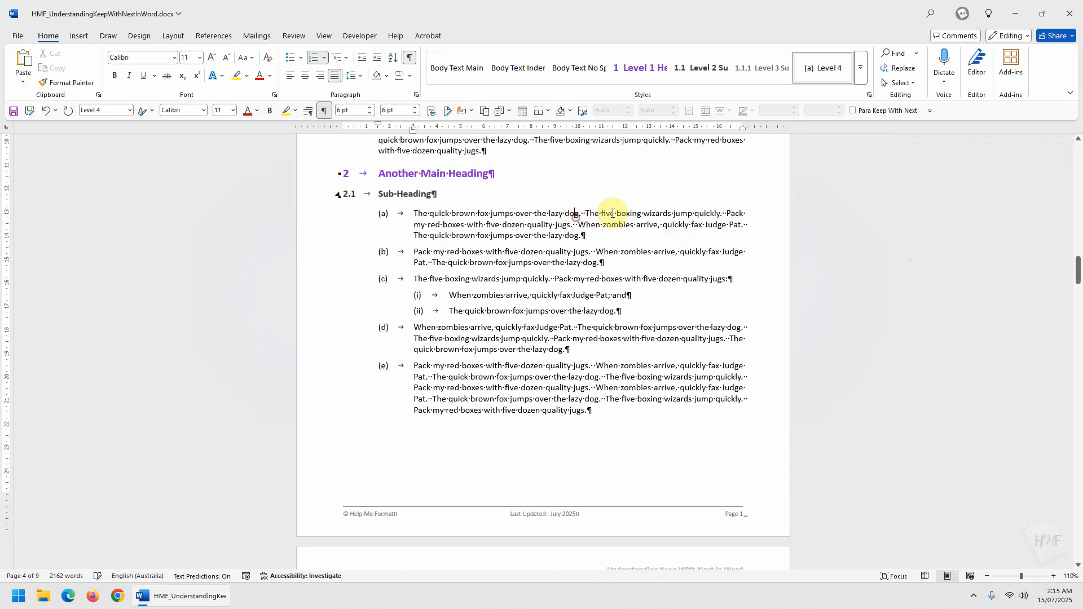
left_click(874, 111)
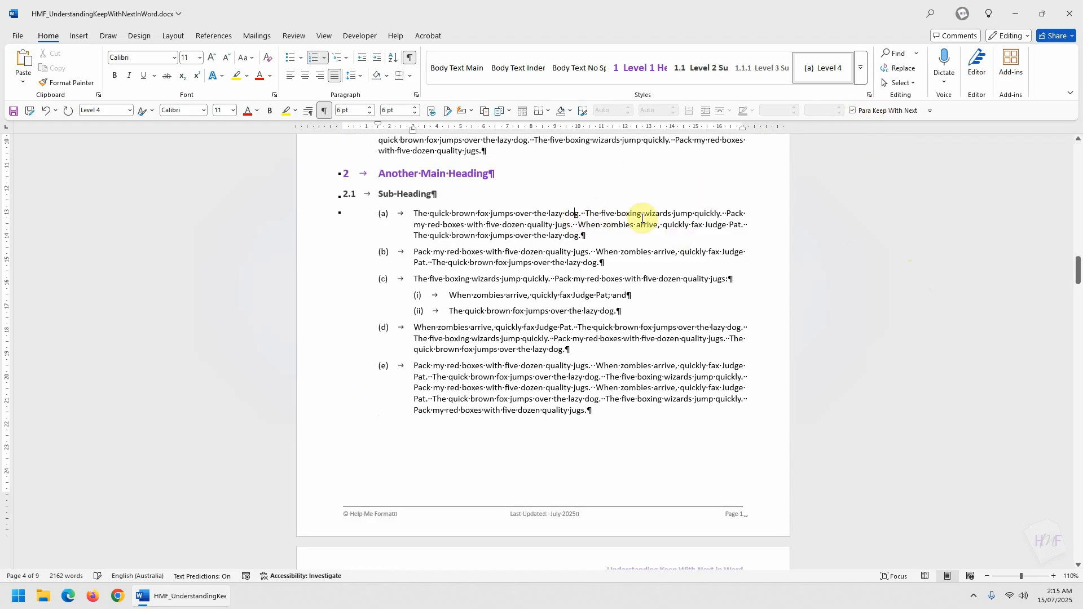
left_click(423, 280)
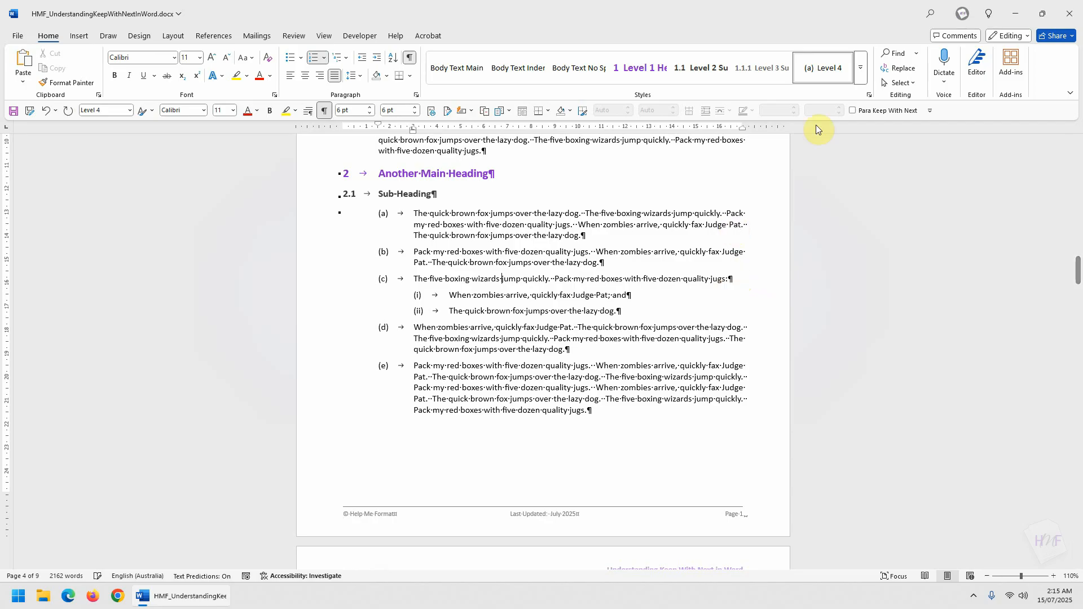
left_click(897, 110)
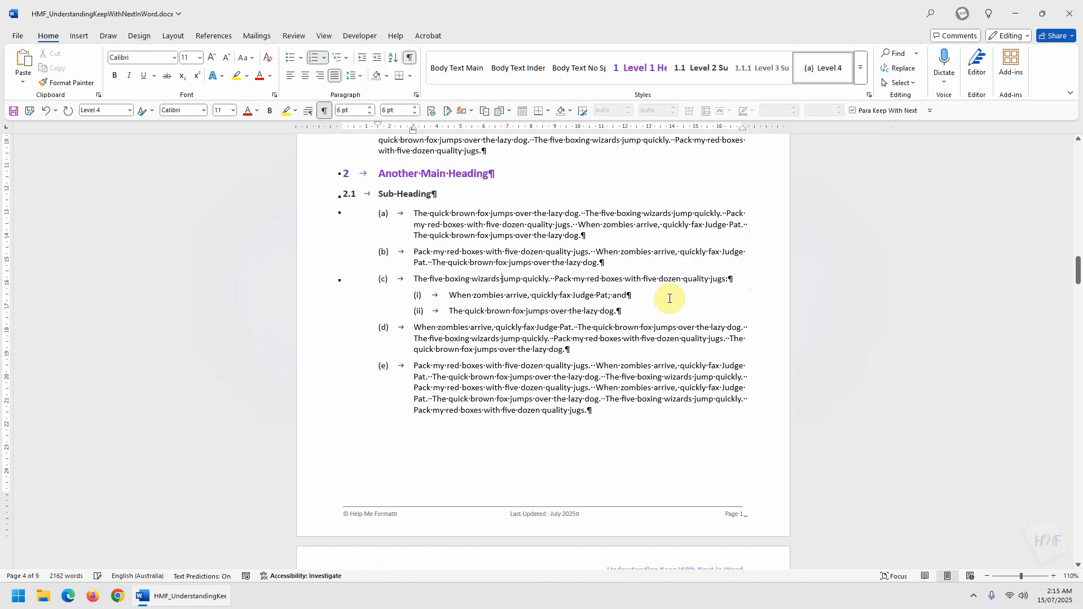
Turn on Keep with next for sub-paragraph (i) of paragraph (b) under Additional Sub-Heading 2.3.
scroll(670, 298, "down", 10)
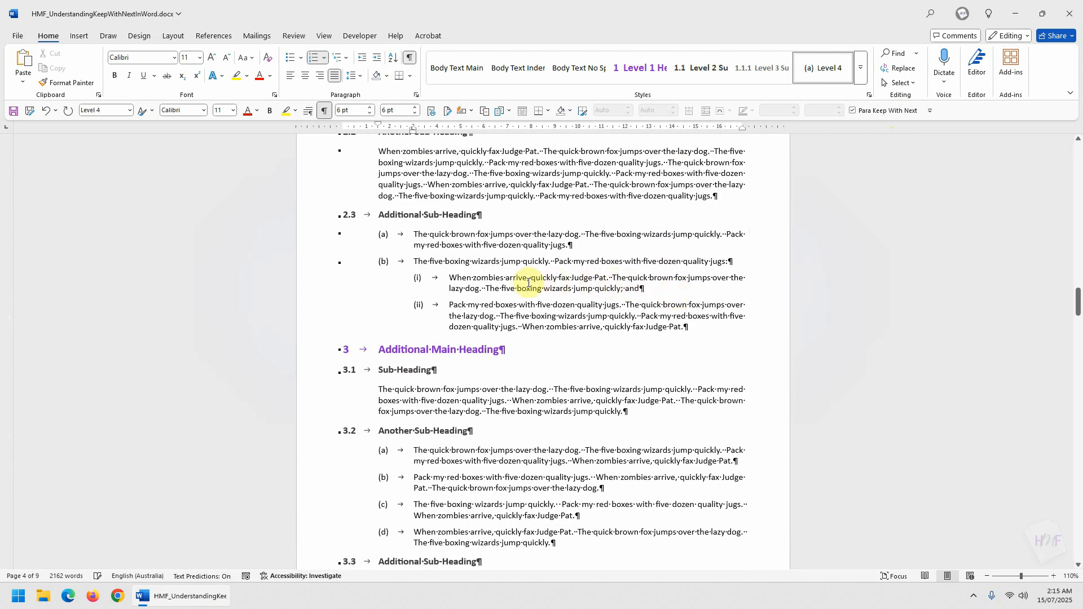
left_click(526, 282)
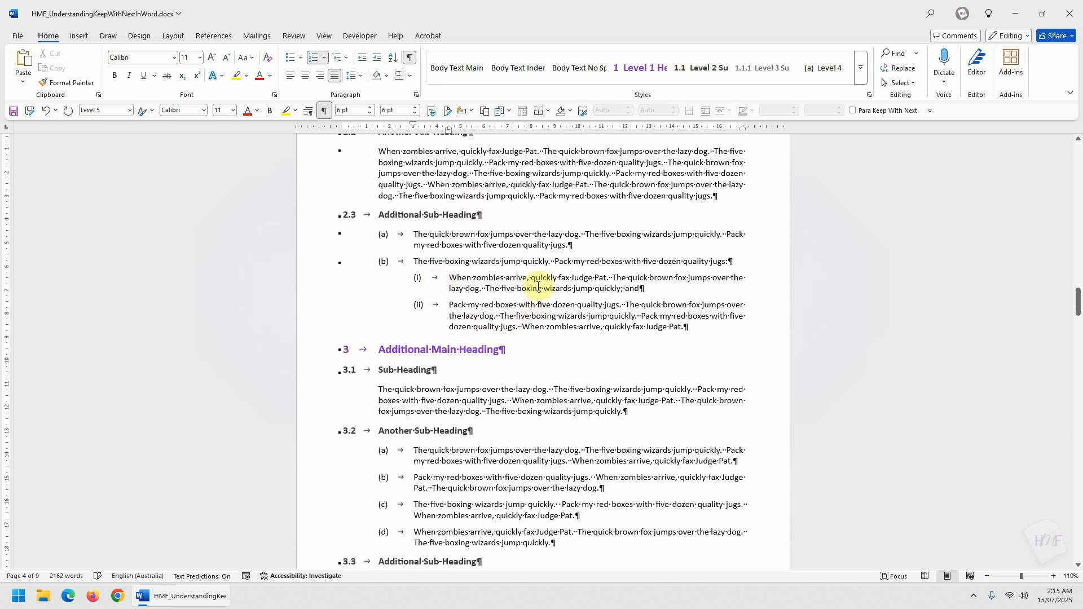
left_click(853, 111)
Turn on Keep with next for paragraph (a) under Another Sub-Heading 3.2.
scroll(876, 315, "down", 5)
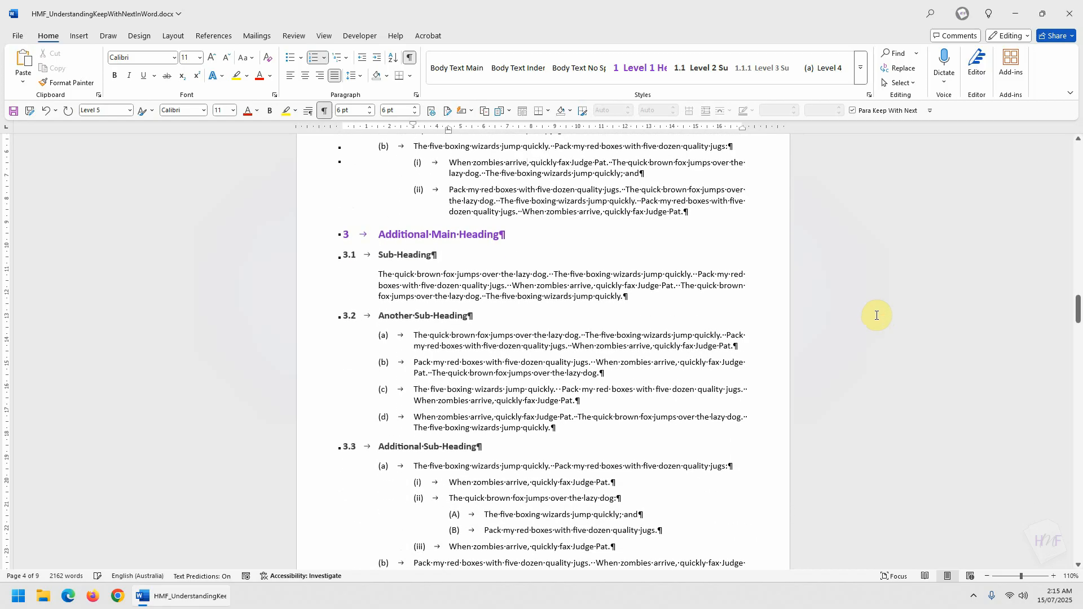
scroll(877, 315, "down", 2)
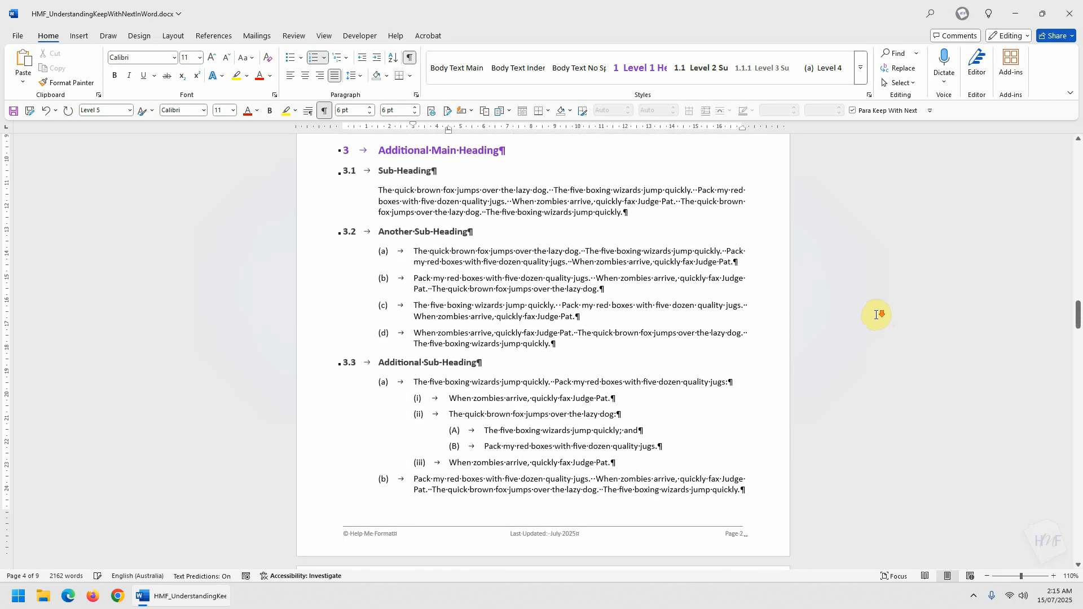
left_click(491, 220)
left_click(853, 111)
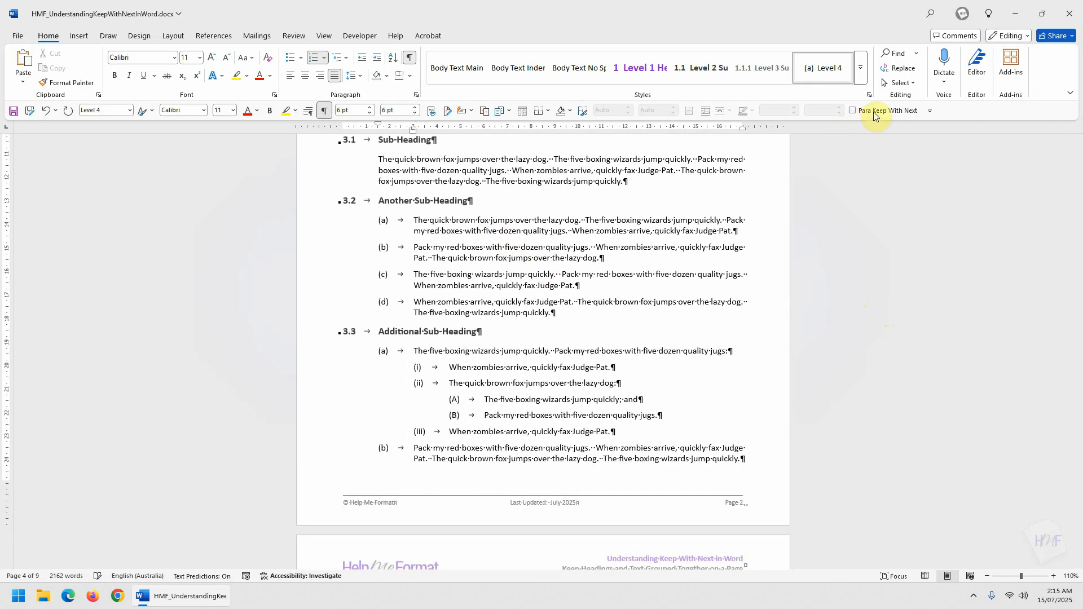
Turn on Keep with next for paragraph (b) under Another Sub-Heading 3.2 and for paragraphs (a) and (ii) under Additional Sub-Heading 3.3.
left_click(525, 258)
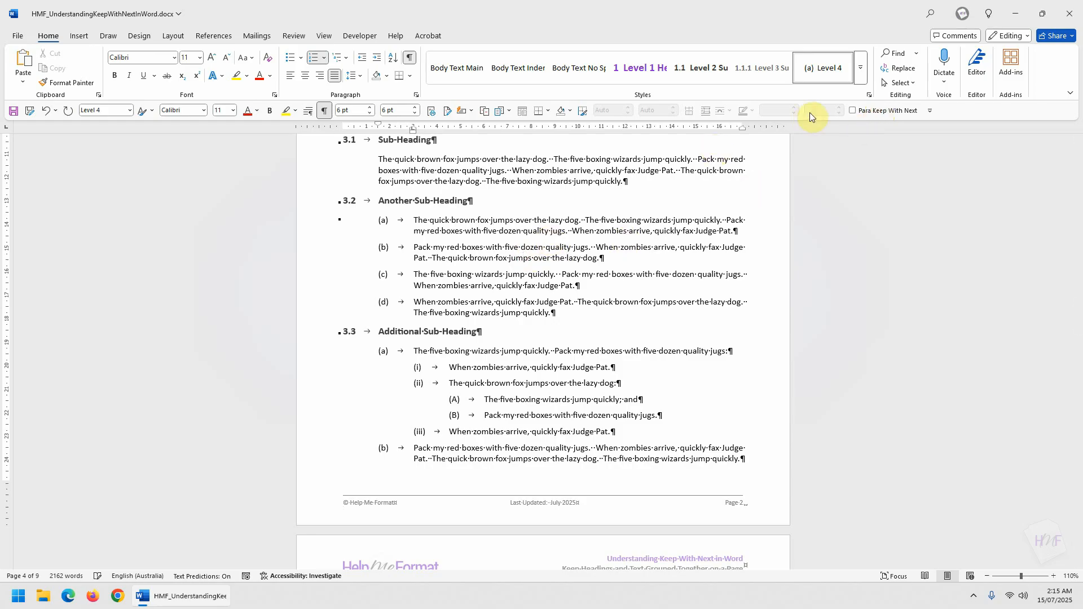
left_click(875, 110)
left_click(521, 352)
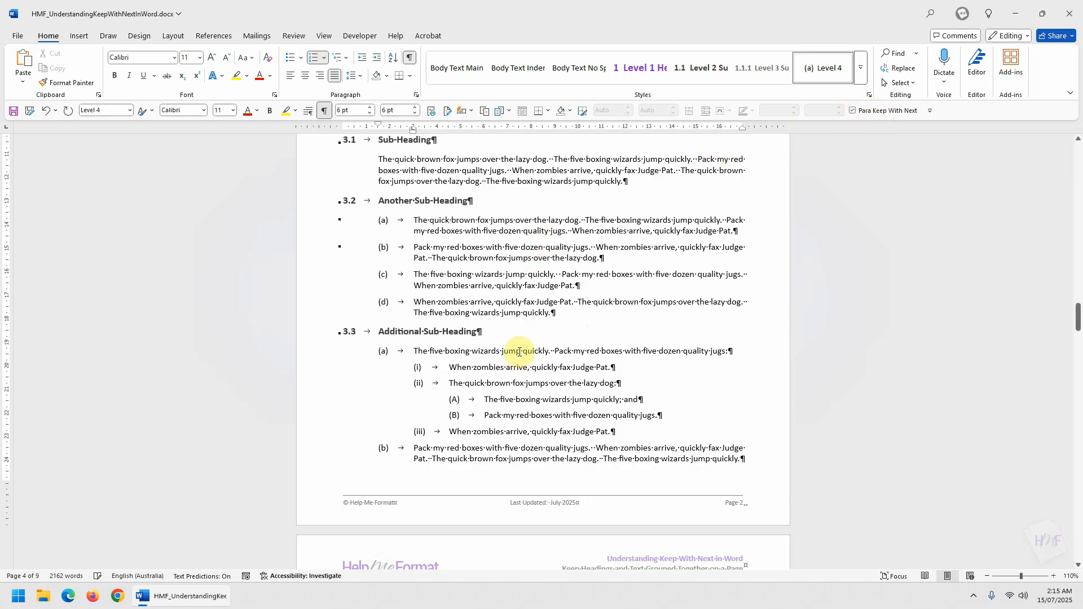
left_click(855, 111)
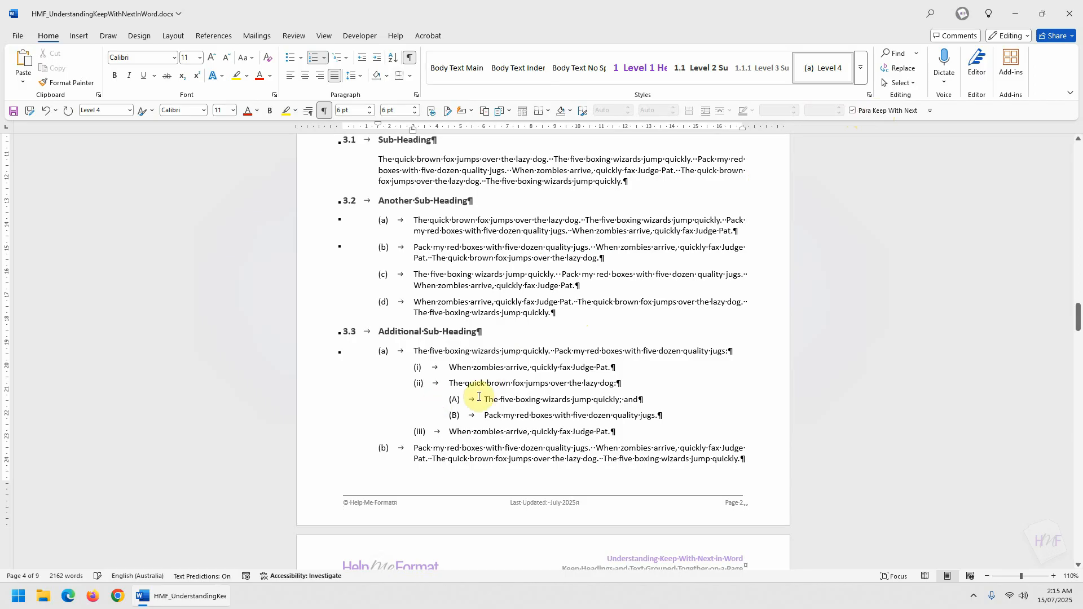
left_click(517, 383)
left_click(877, 111)
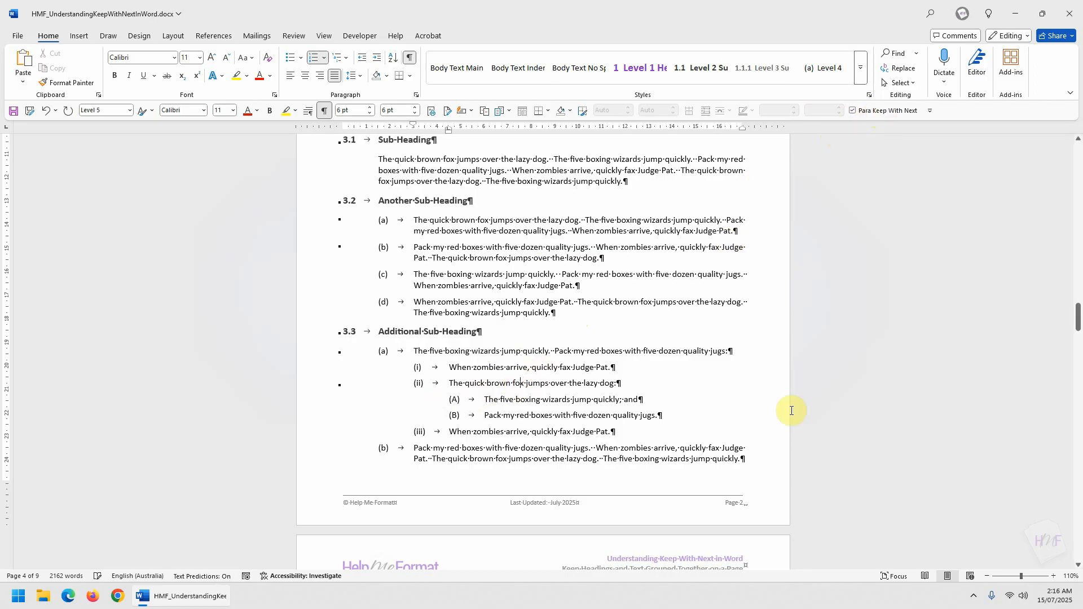
Turn on Keep with next for sub-paragraph (ii) and its item (A) under Main Heading 4.
scroll(816, 417, "down", 5)
scroll(815, 414, "down", 3)
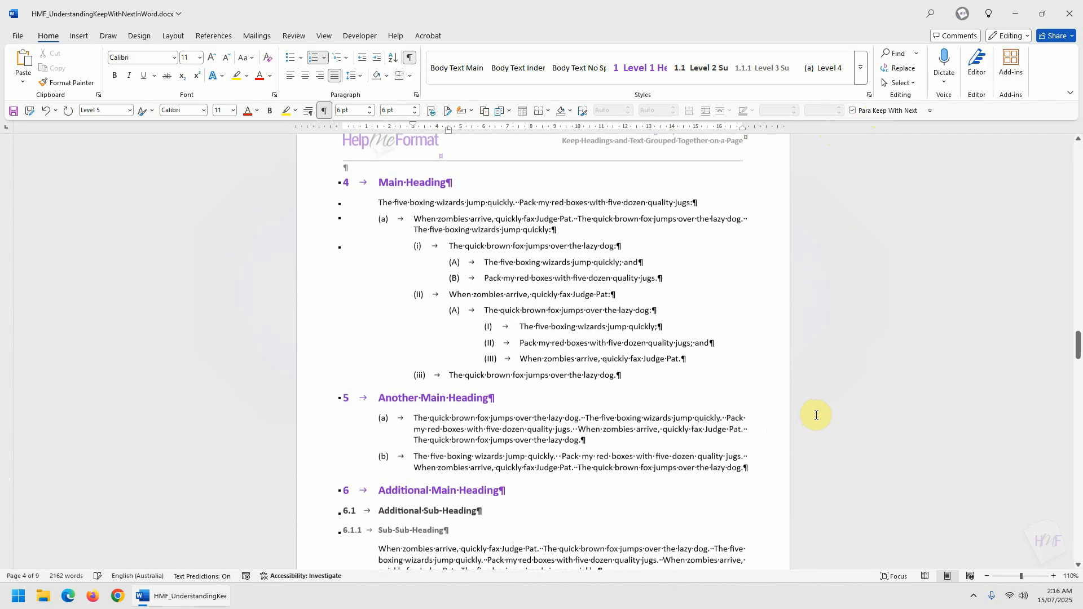
left_click(514, 291)
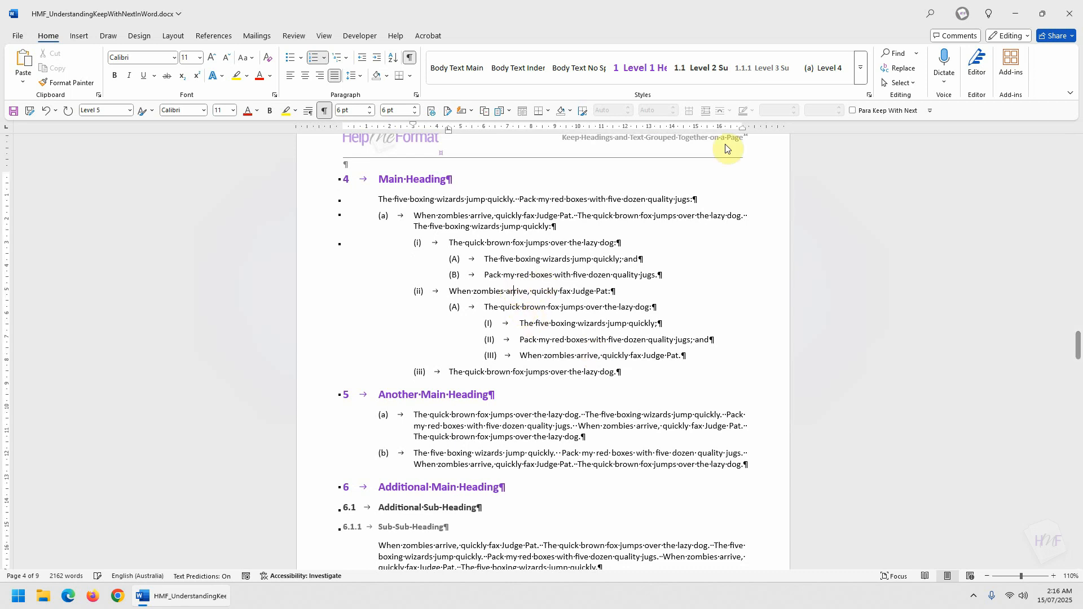
left_click(864, 110)
left_click(636, 308)
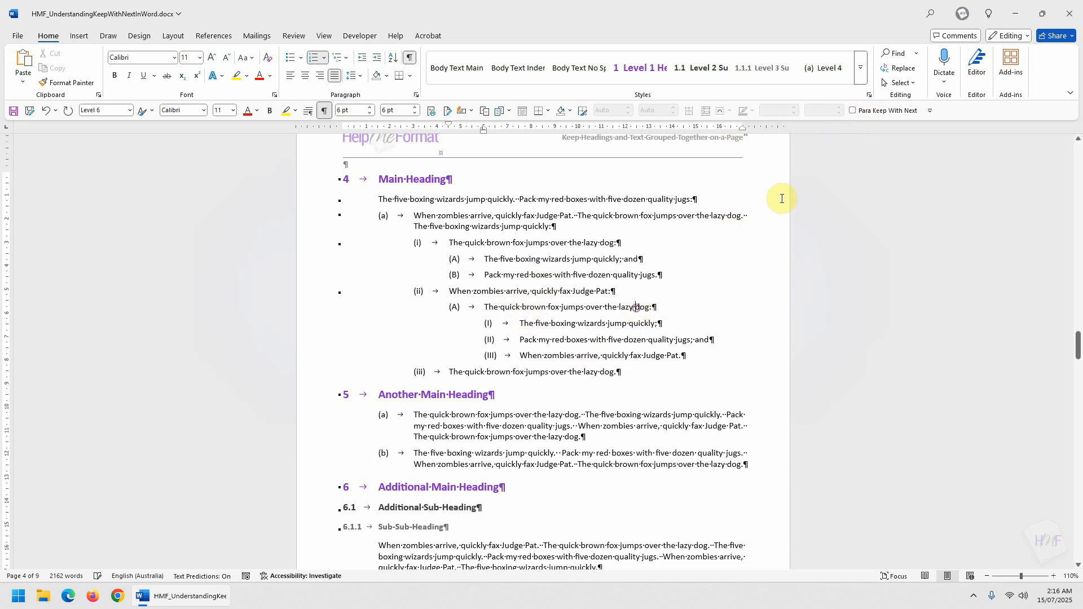
Turn on Keep with next for paragraph (a) under heading 5 and the text under 6.1.1, and place the cursor in the 6.1.2 text.
scroll(894, 303, "down", 3)
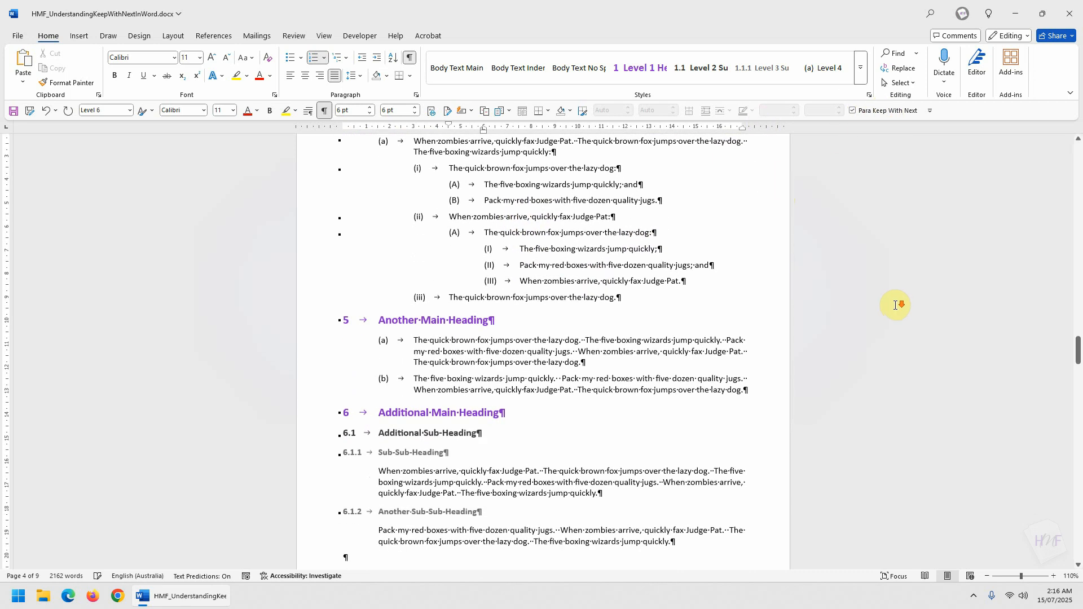
left_click(480, 252)
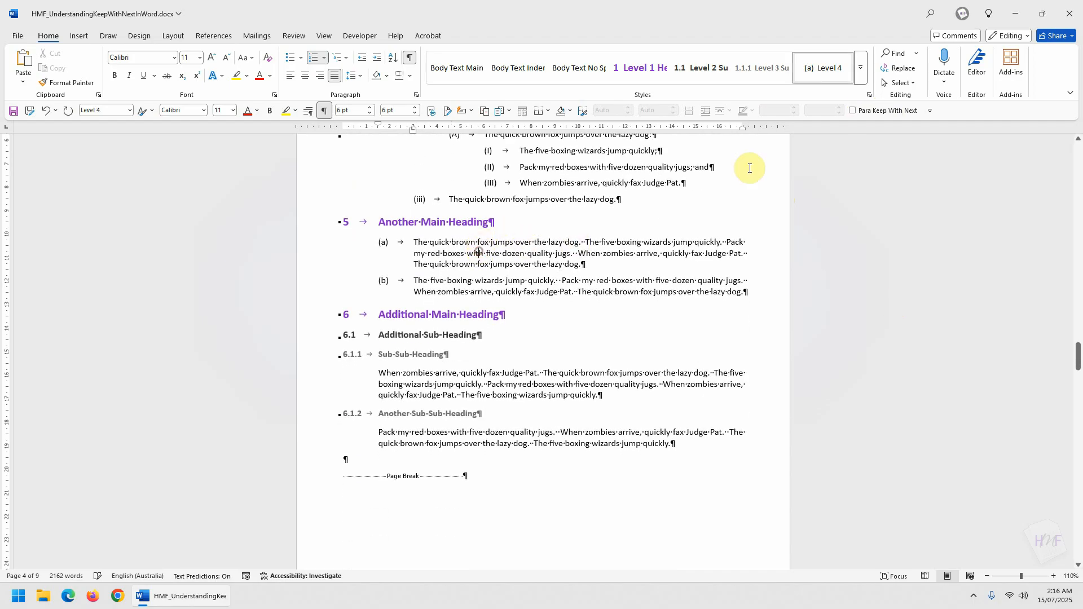
left_click(887, 110)
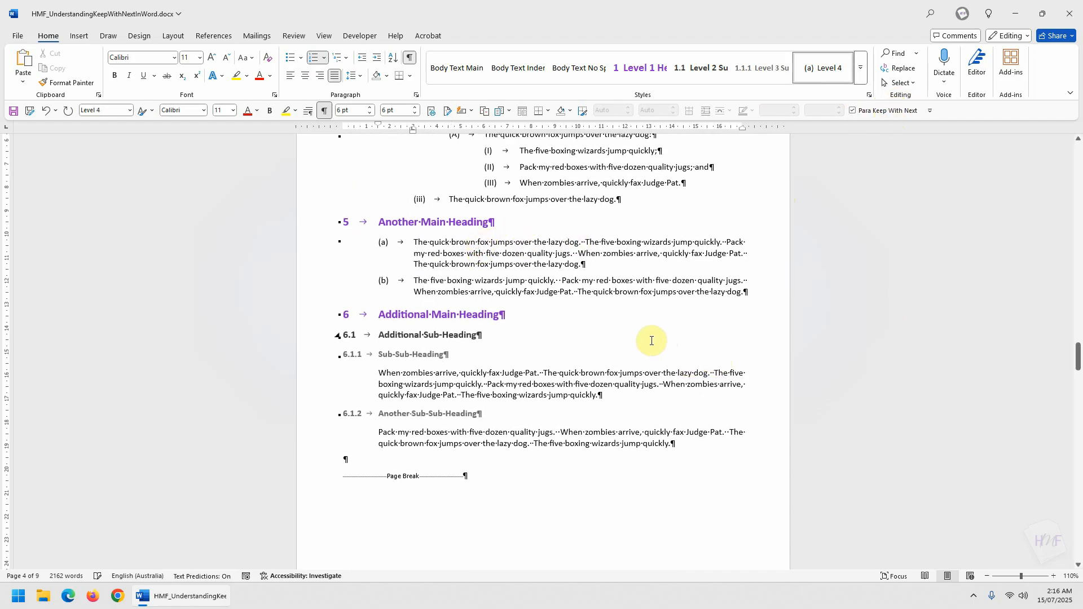
left_click(426, 382)
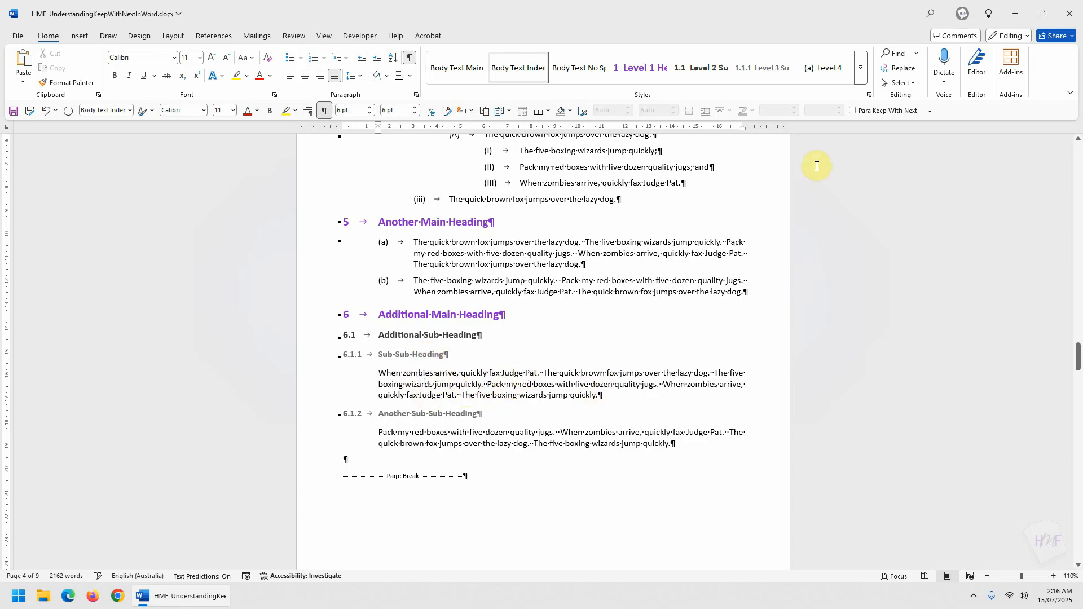
left_click(888, 111)
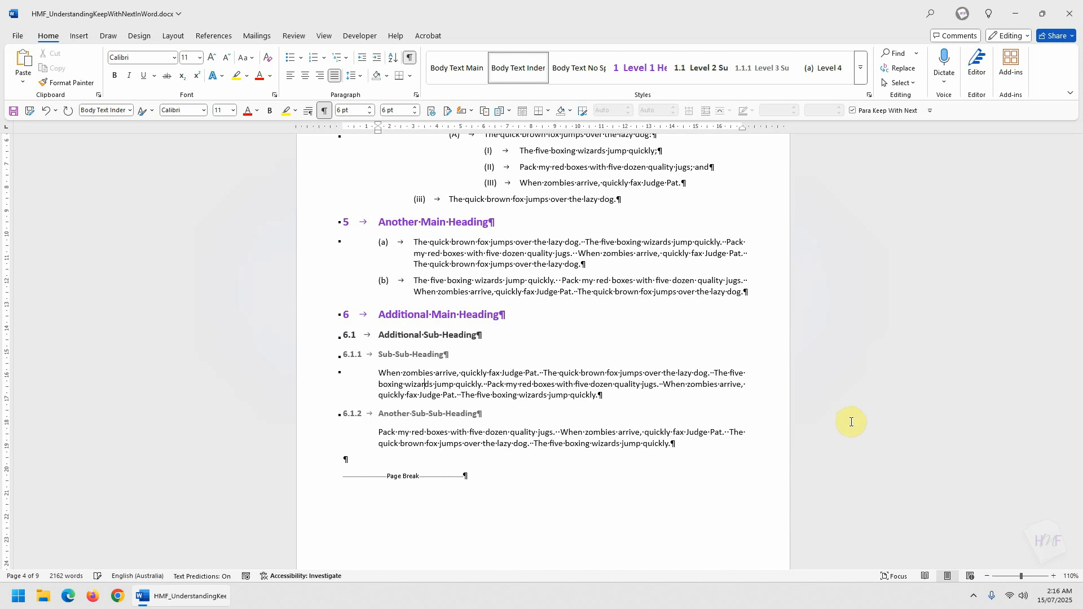
left_click(584, 430)
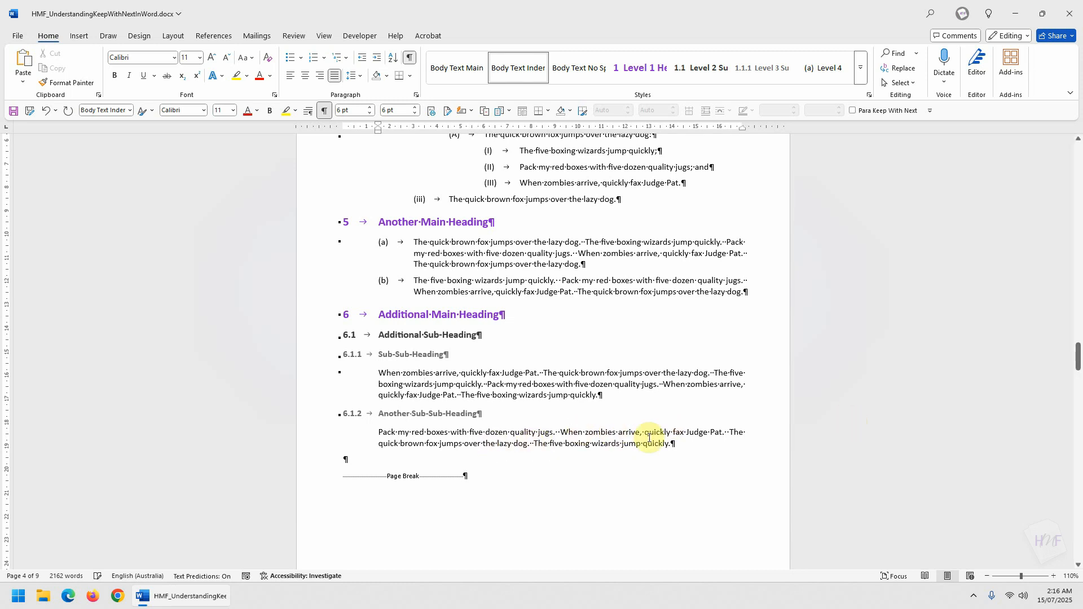